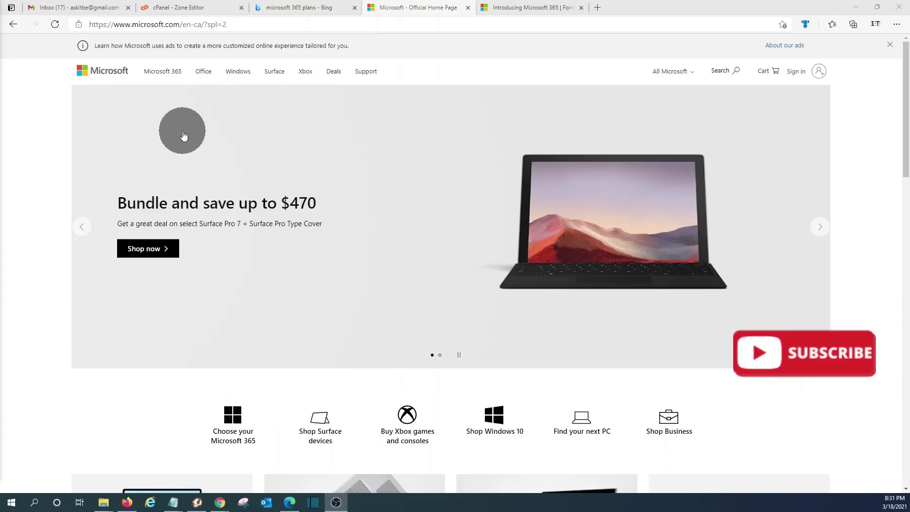
- Open the Microsoft 365 for business plans and compare the pricing and included apps and services of each plan
left_click(165, 72)
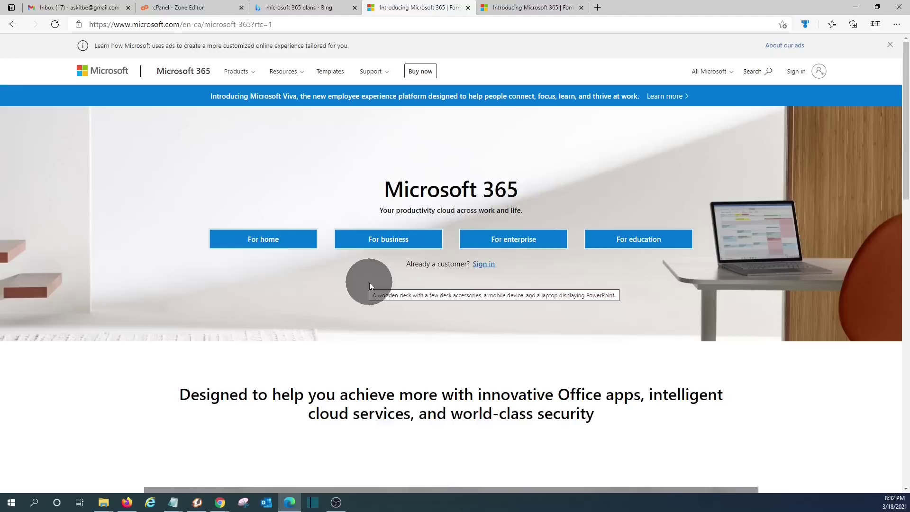
left_click(387, 242)
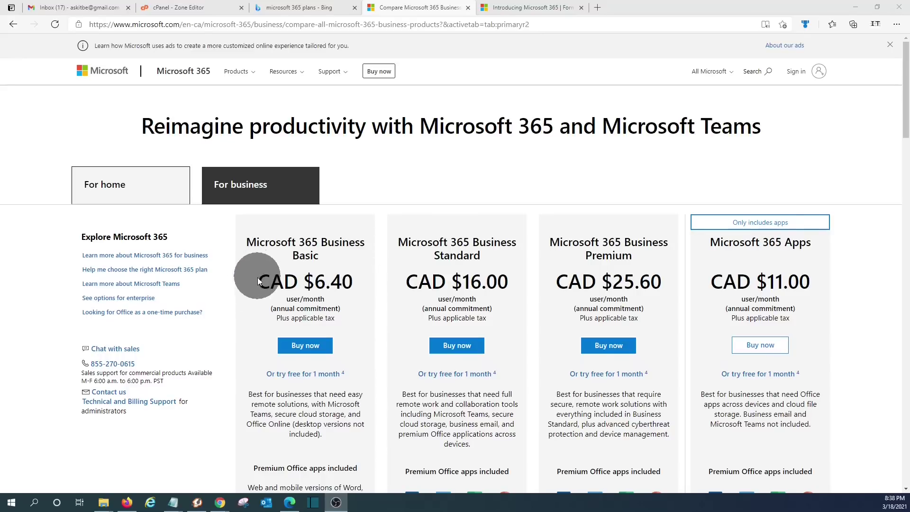
scroll(360, 285, "down", 1)
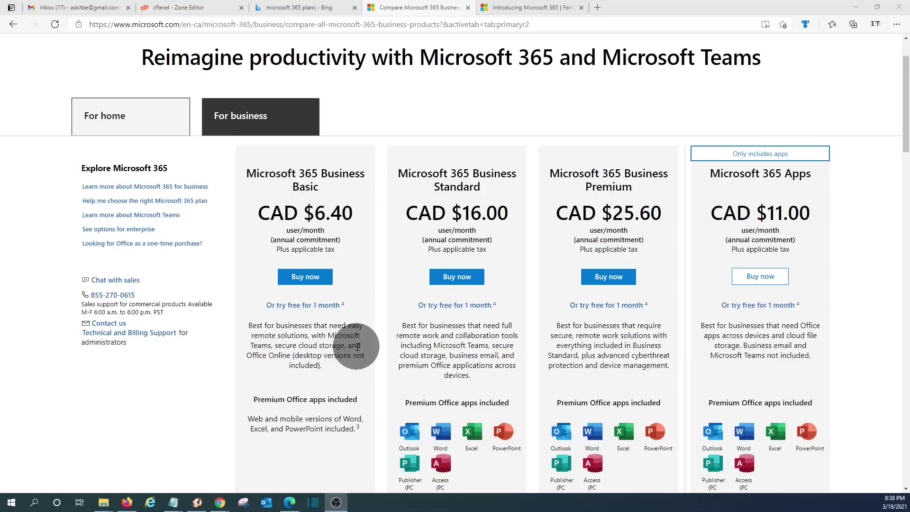
scroll(357, 346, "down", 4)
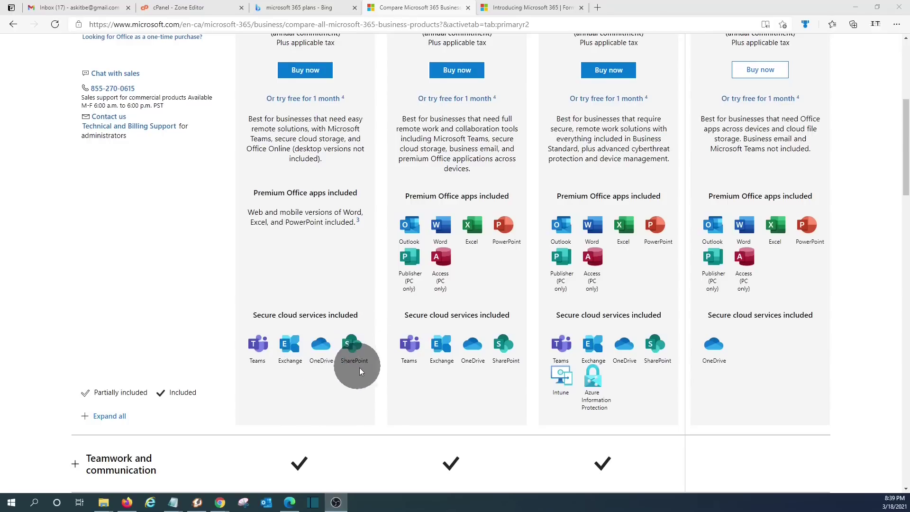
scroll(367, 374, "up", 3)
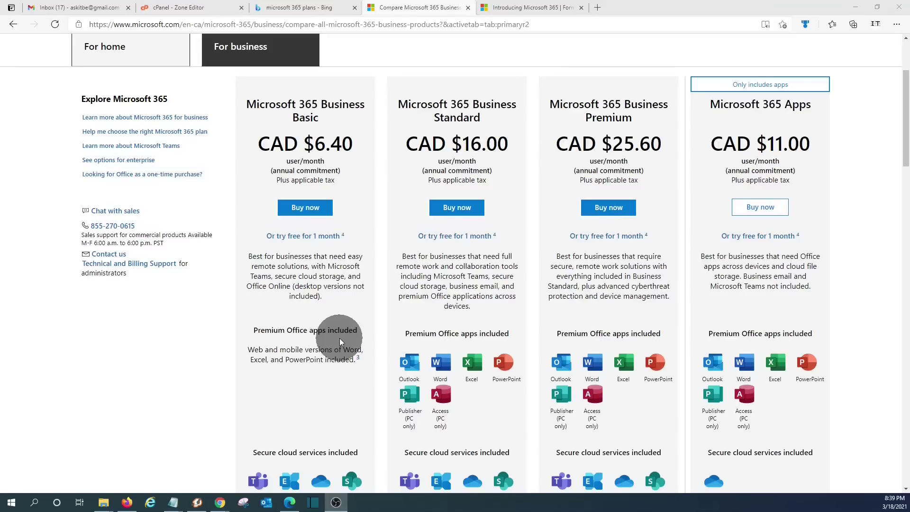
scroll(339, 338, "up", 3)
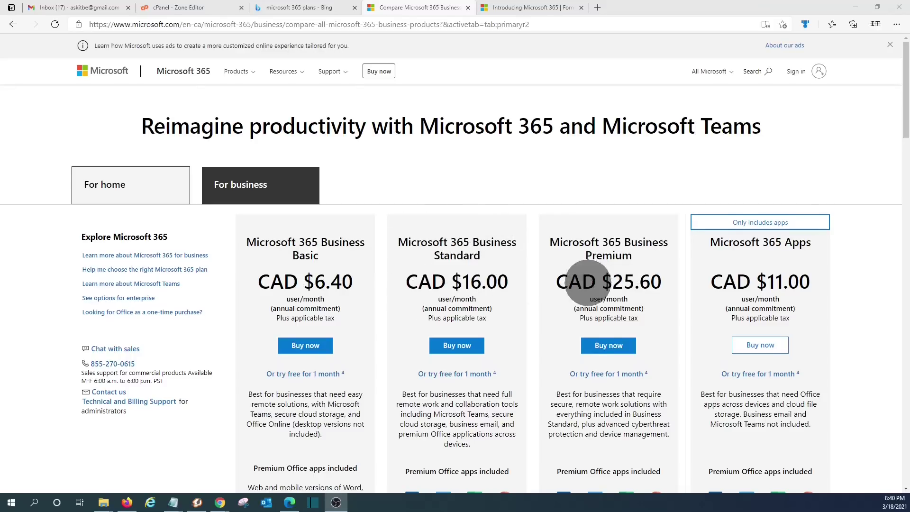
scroll(612, 285, "down", 9)
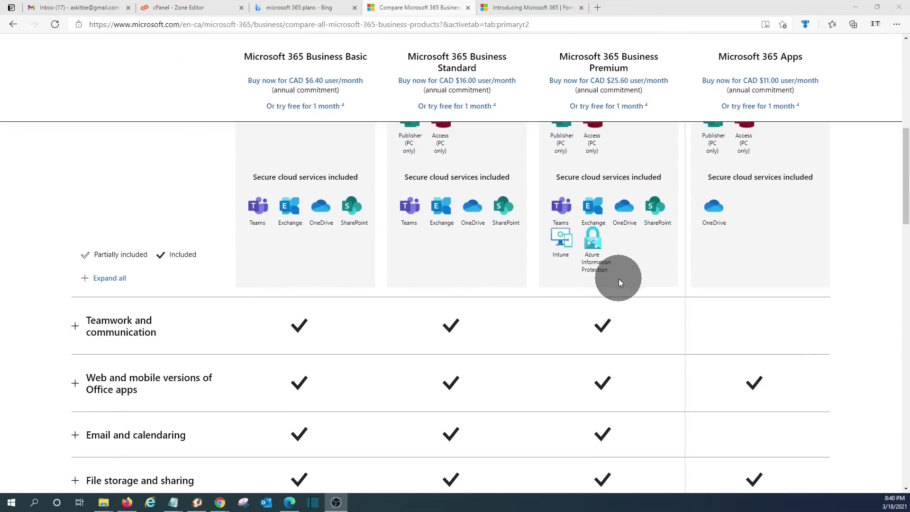
scroll(618, 281, "up", 10)
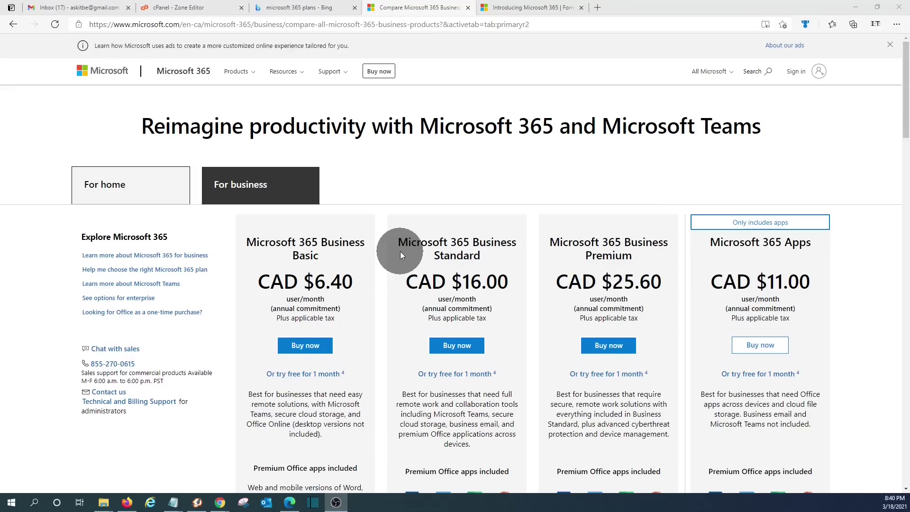
- Start buying Microsoft 365 Business Basic and set up a new account with the contact's email address
left_click(305, 346)
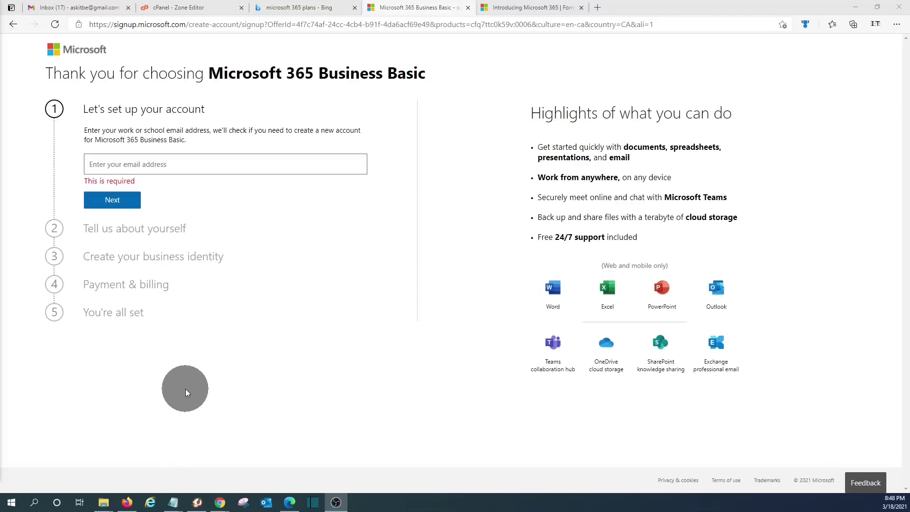
left_click(177, 164)
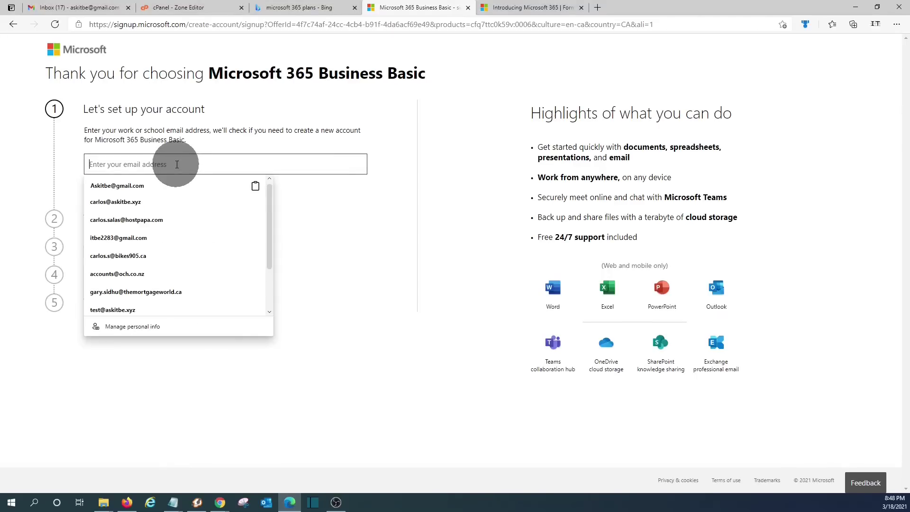
left_click(122, 185)
left_click(352, 234)
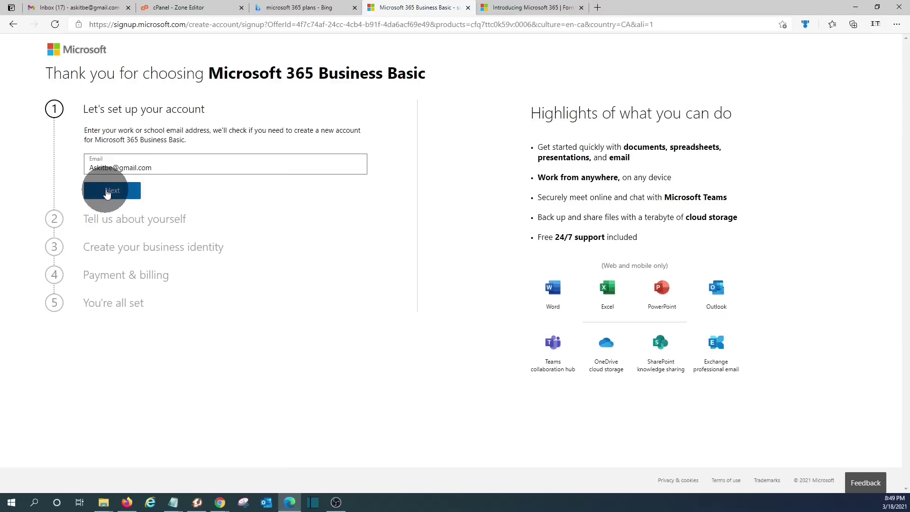
left_click(109, 191)
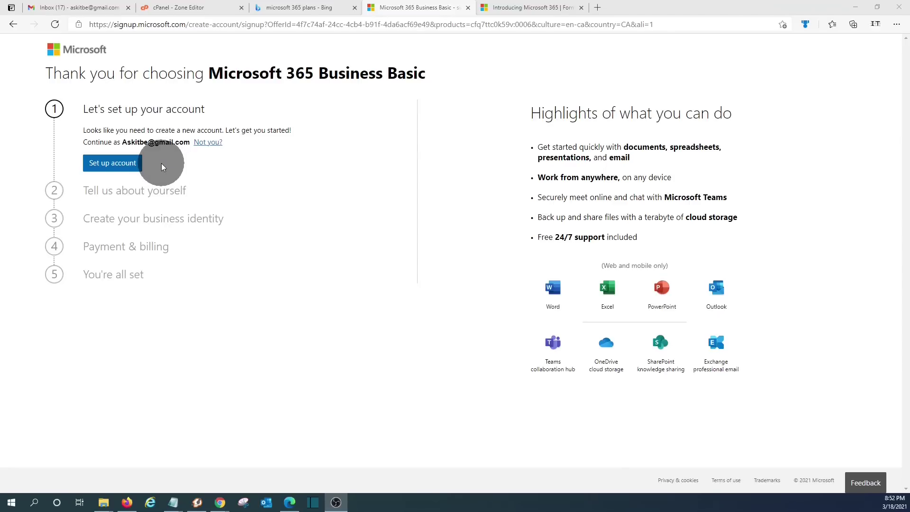
left_click(118, 167)
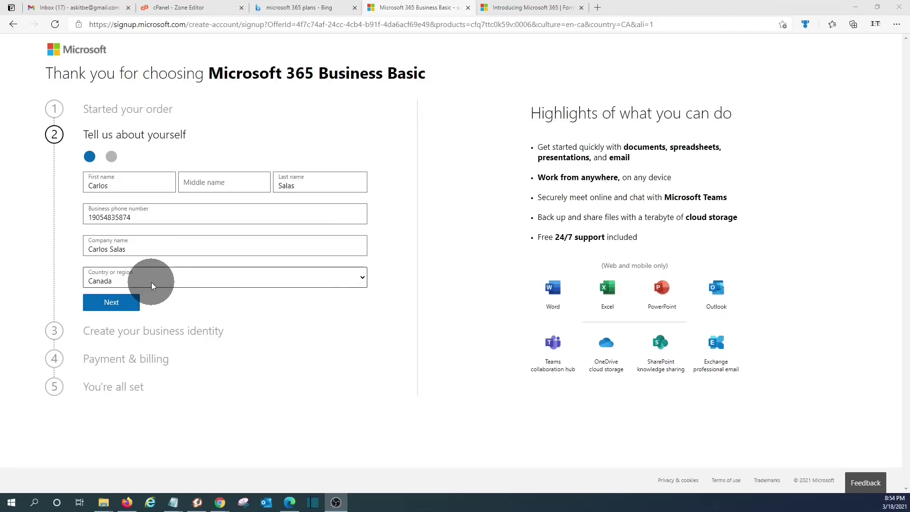
- Submit the contact details and verify the phone number by text message, entering the received verification code
left_click(113, 303)
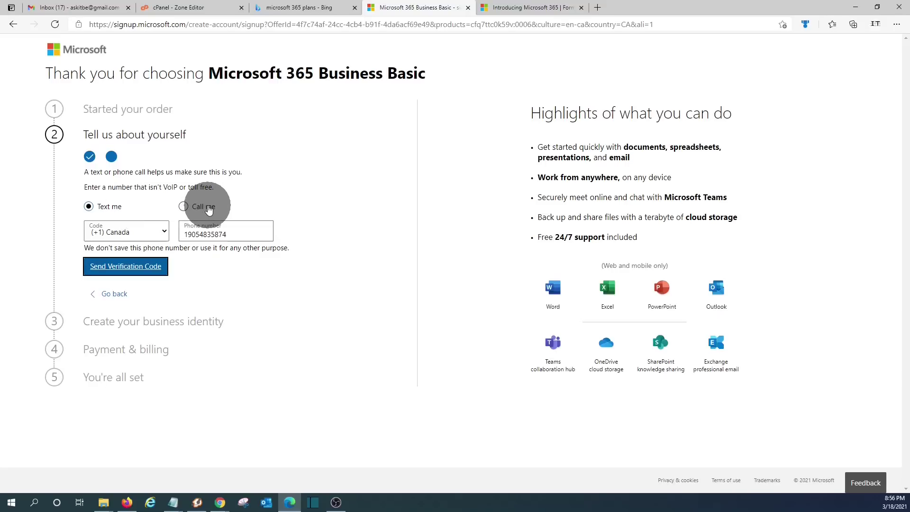
left_click(125, 209)
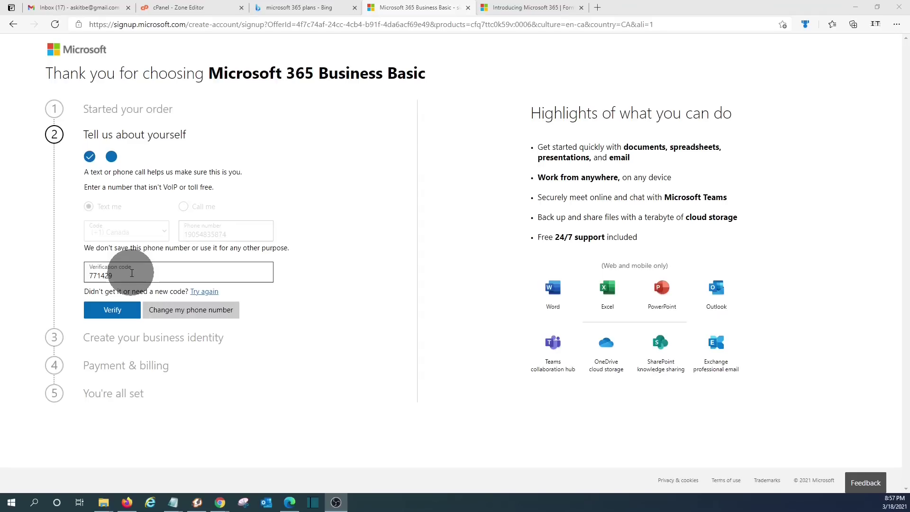
left_click(120, 316)
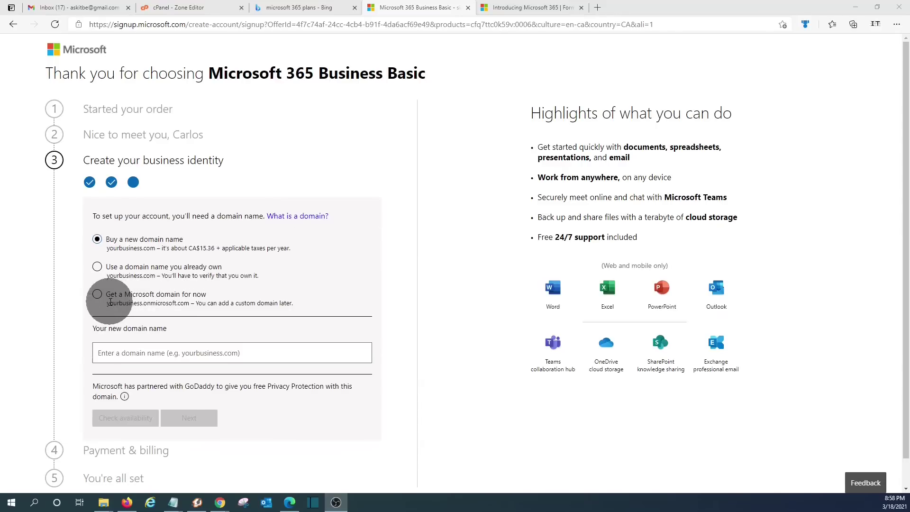
- Review the domain options for the business identity and choose to use a domain name already owned
left_click(98, 266)
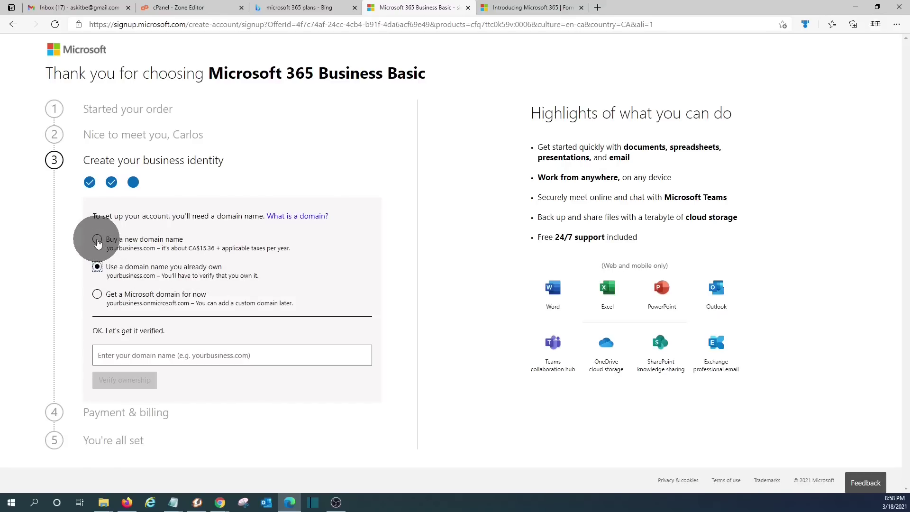
left_click(97, 240)
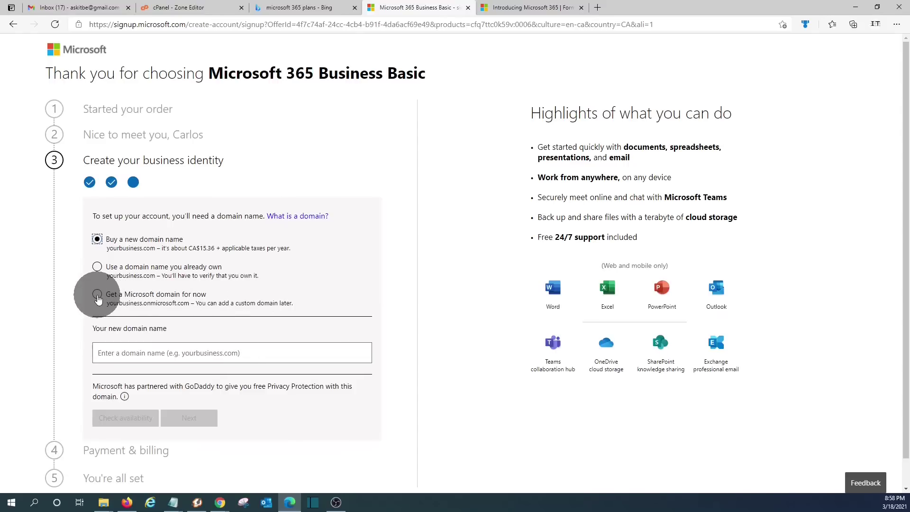
left_click(97, 296)
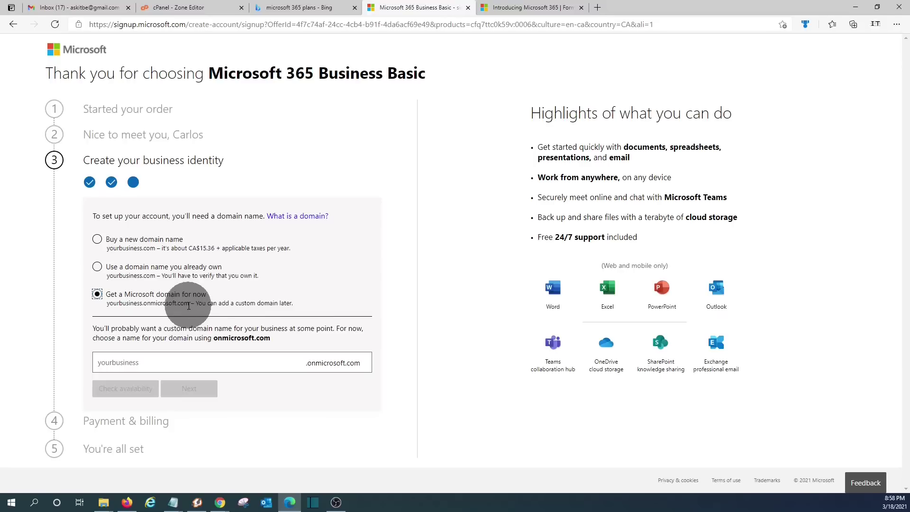
left_click_drag(188, 305, 108, 306)
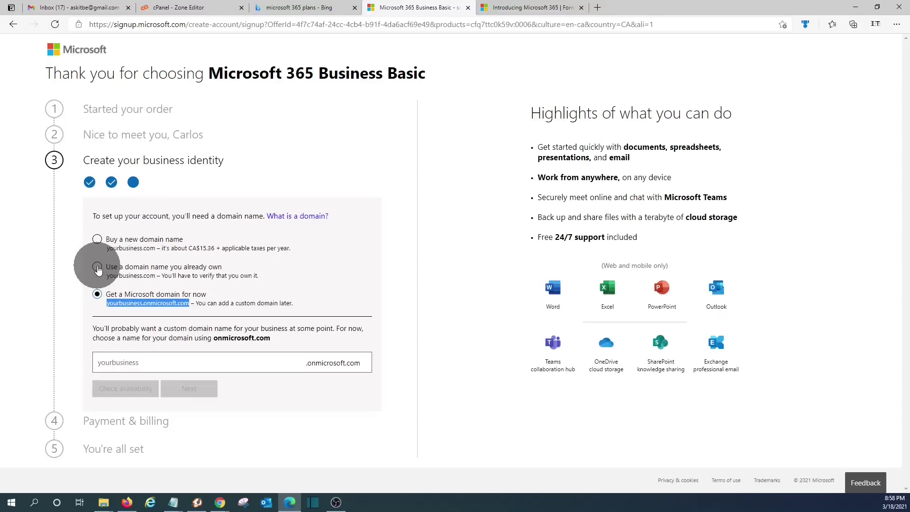
left_click(97, 267)
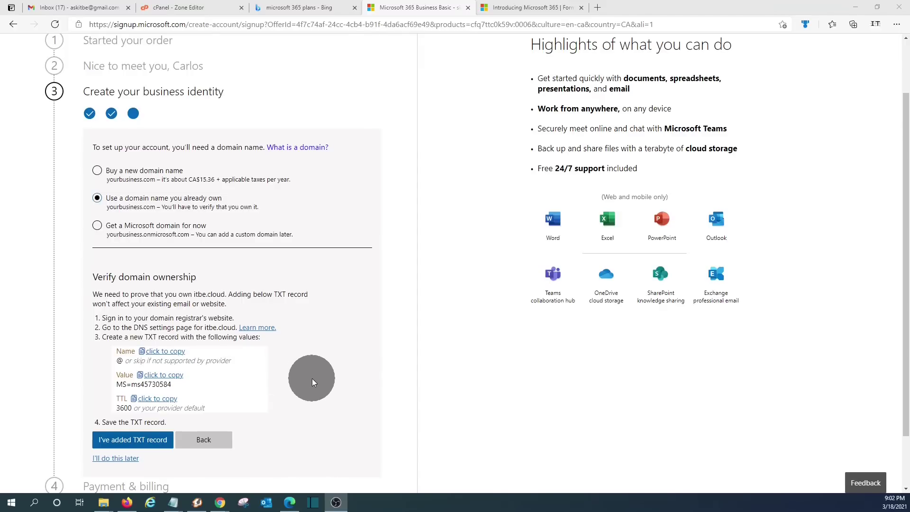
- Review the ownership verification instructions for itbe.cloud and copy the TXT record's verification value
left_click_drag(193, 294, 227, 293)
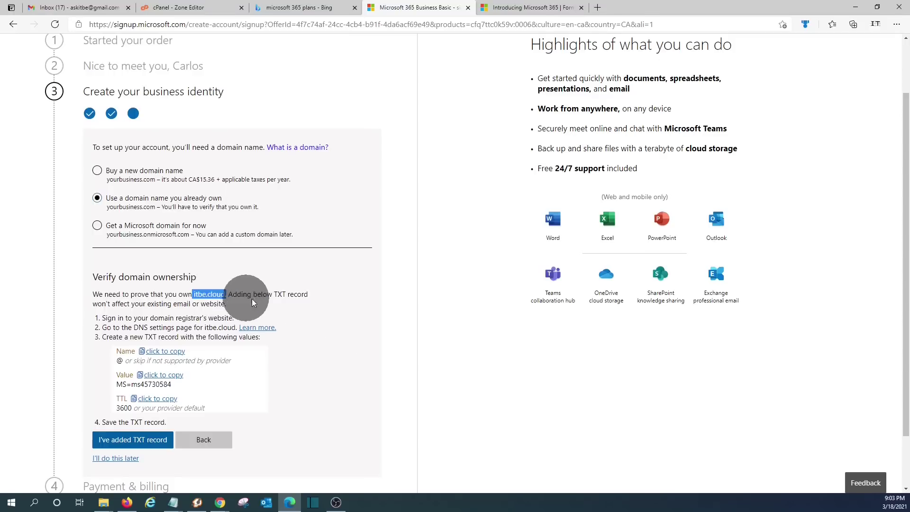
left_click_drag(228, 295, 307, 304)
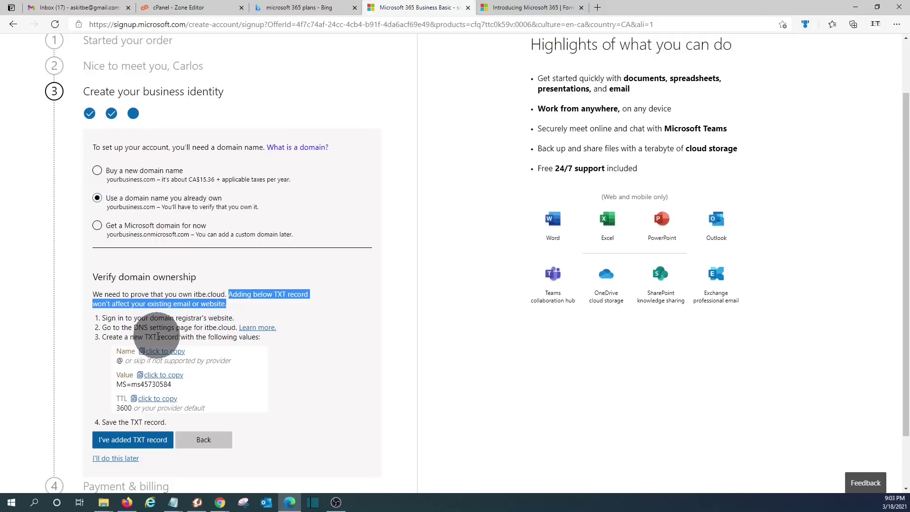
triple_click(172, 386)
key("ctrl+c")
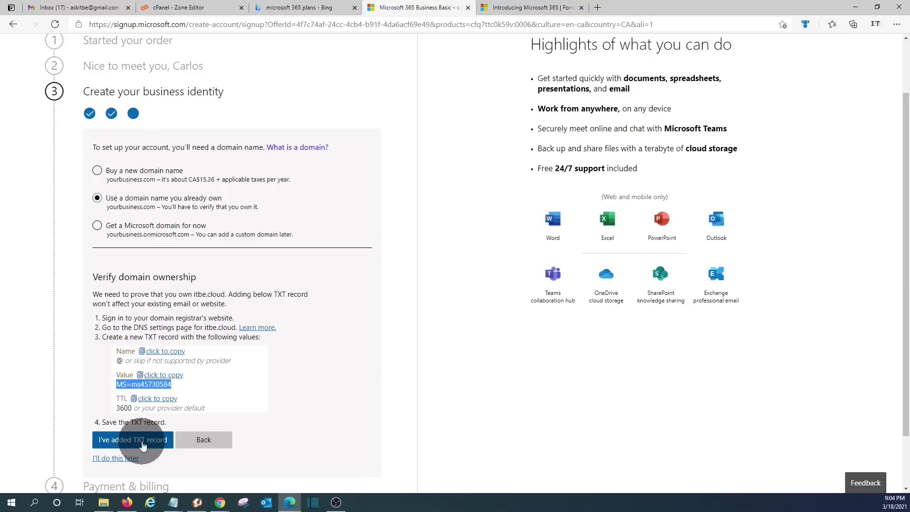
- Switch to the cPanel Zone Editor and add a TXT record named itbe.cloud containing the copied domain verification value
key("alt+Tab")
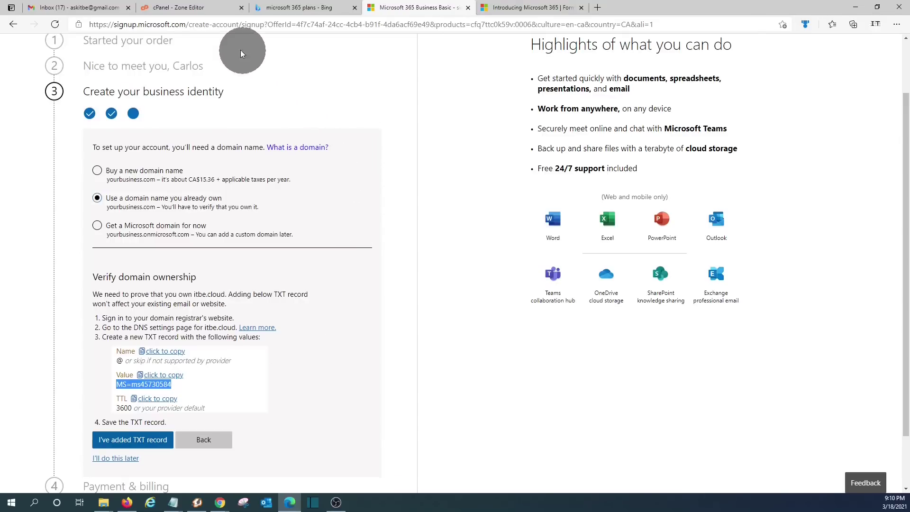
left_click(194, 11)
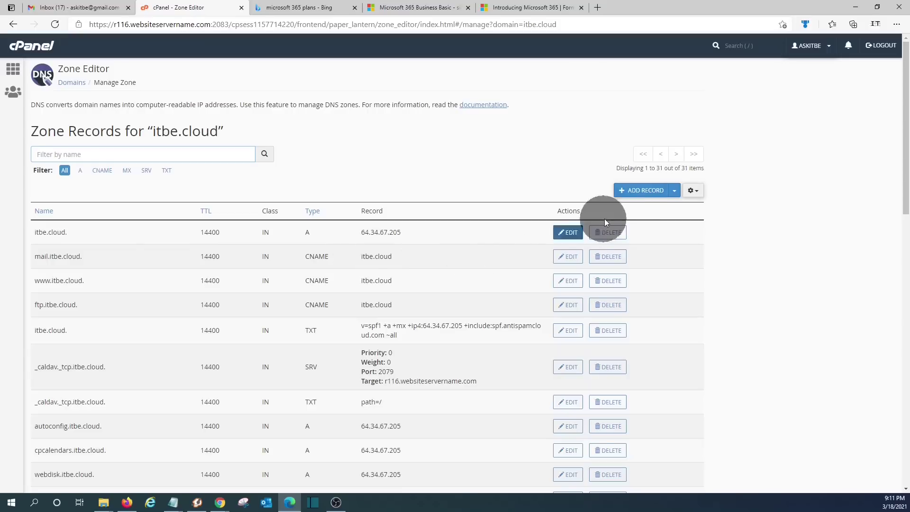
left_click(643, 190)
left_click(367, 232)
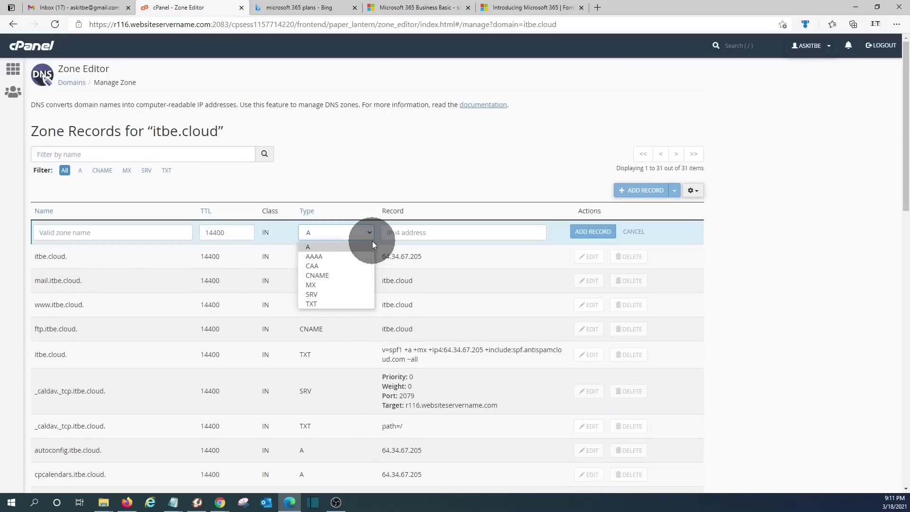
left_click(347, 306)
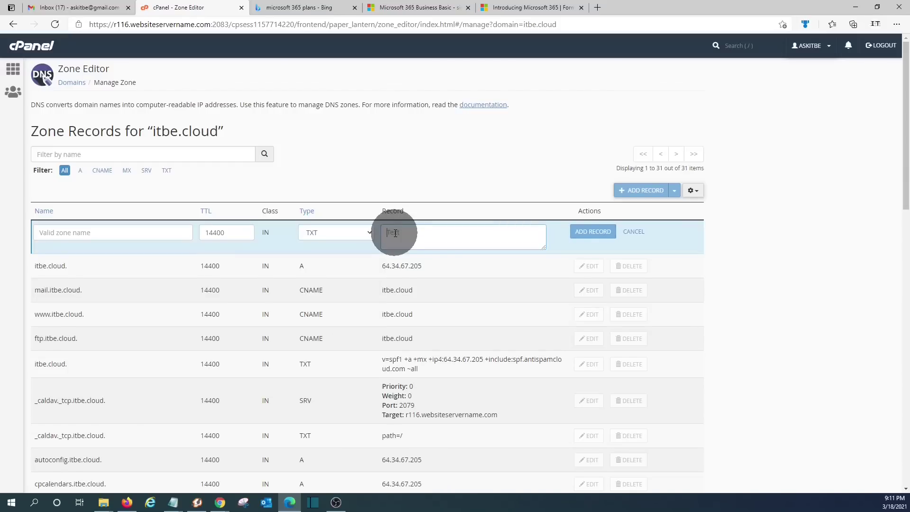
left_click(394, 233)
key("ctrl+v")
key("shift+Tab")
key("shift+Tab")
key("shift+Tab")
type("itbe.cloud")
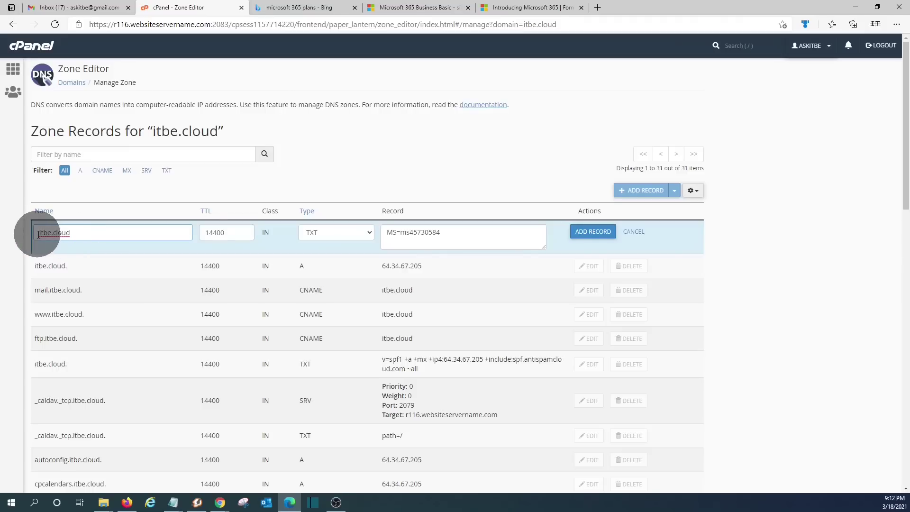
left_click(593, 231)
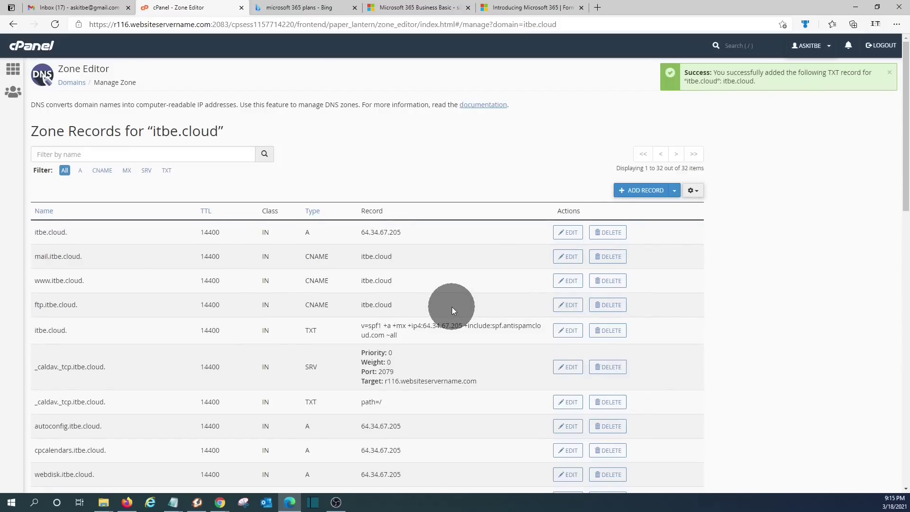
- Check the new TXT record among the itbe.cloud zone records and return to the Microsoft 365 Business Basic sign-up page
scroll(451, 306, "down", 10)
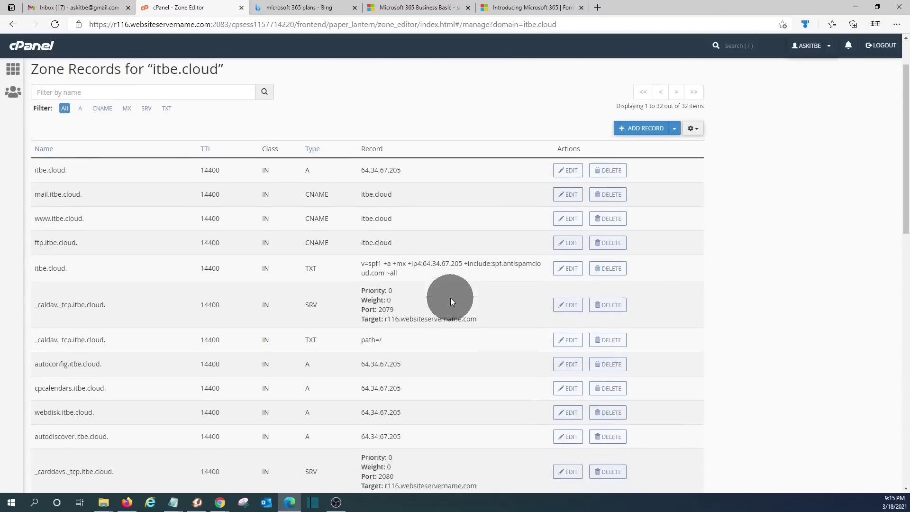
scroll(450, 298, "down", 5)
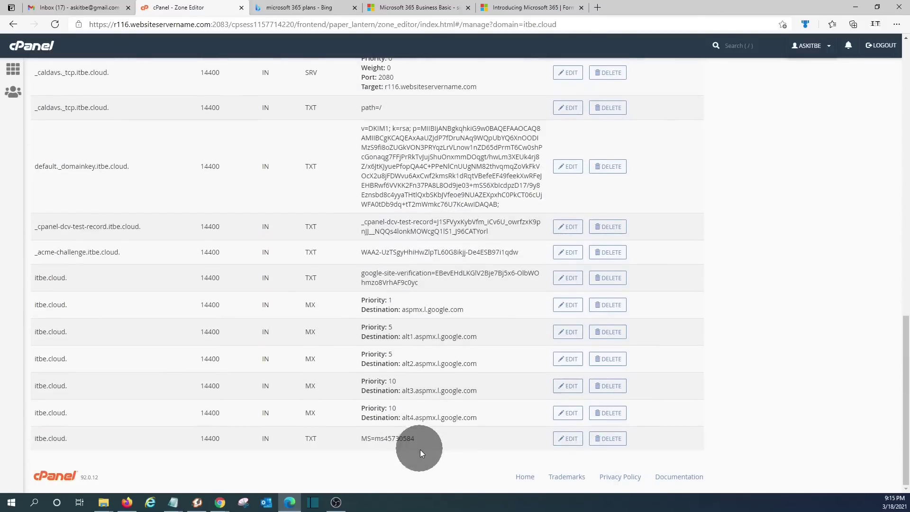
left_click_drag(424, 437, 32, 441)
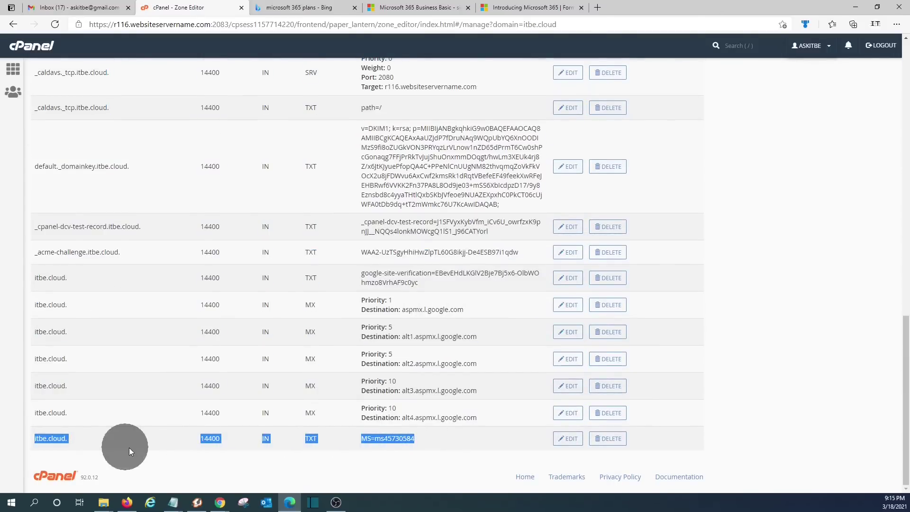
scroll(251, 290, "up", 15)
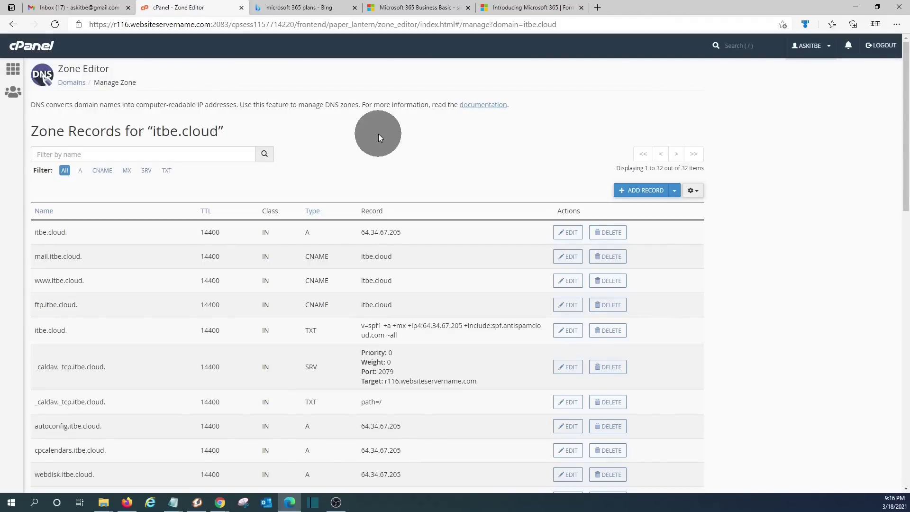
left_click(433, 8)
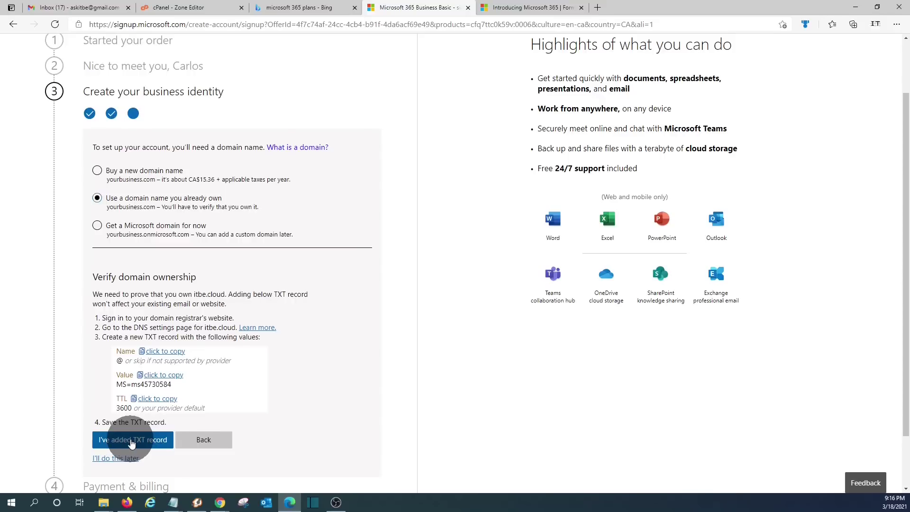
- Confirm the TXT record was added, and sign up with a user name at itbe.cloud and an account password
left_click(131, 440)
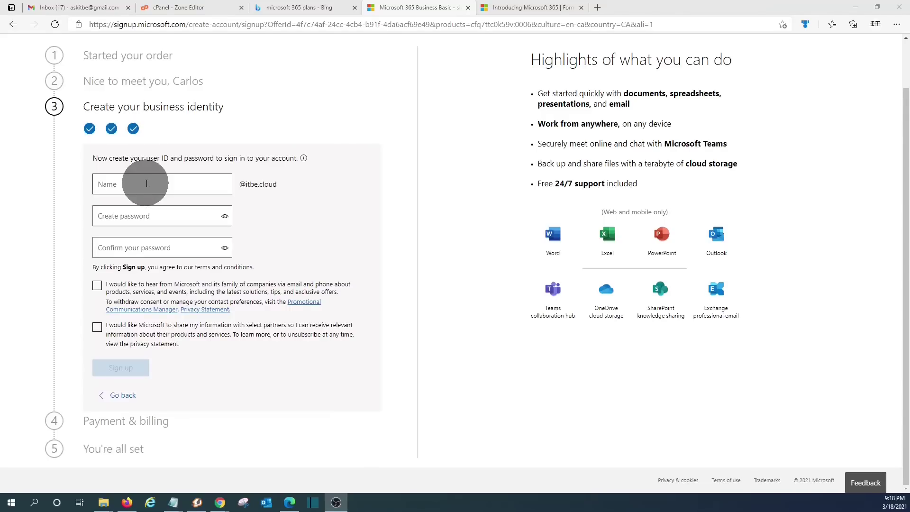
left_click(146, 183)
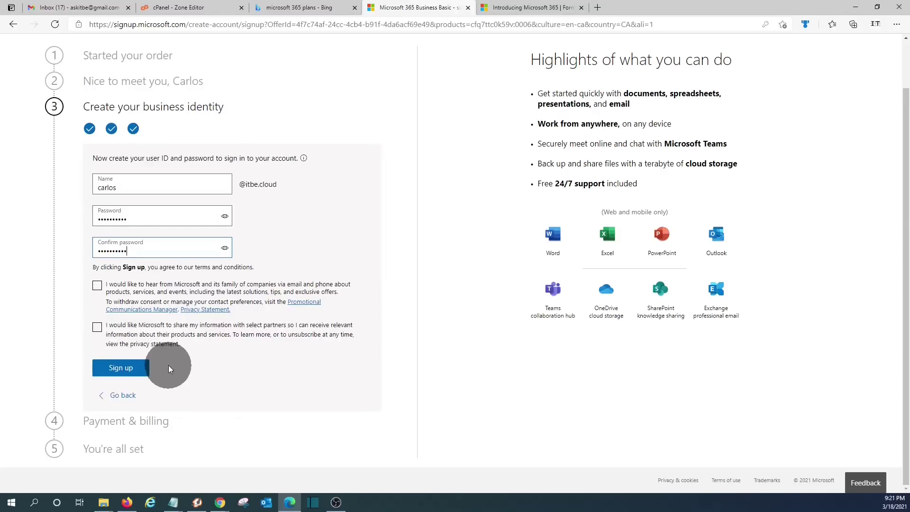
left_click(121, 369)
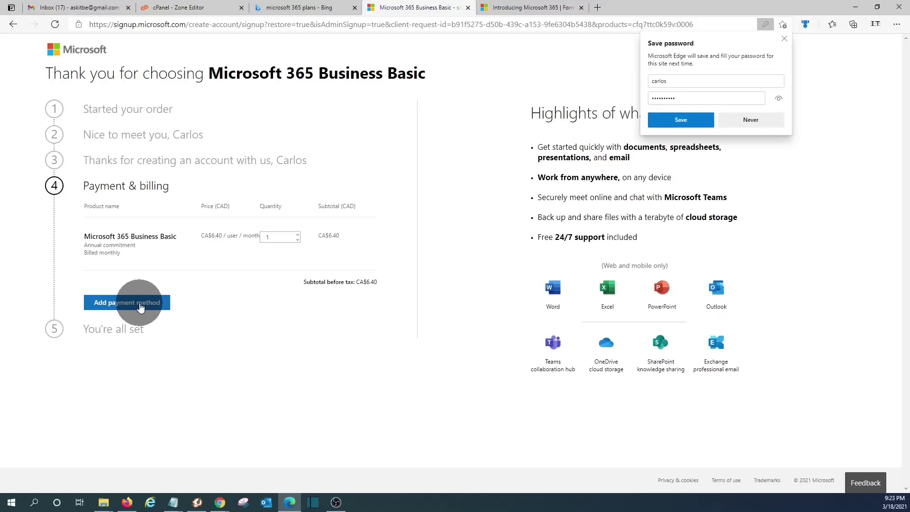
- Add a payment method and place the order for one Microsoft 365 Business Basic user
left_click(140, 308)
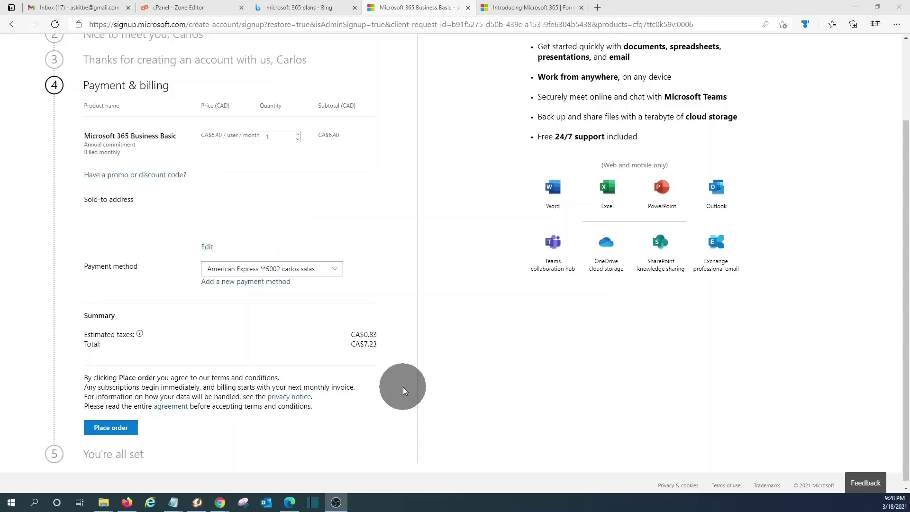
left_click(110, 430)
- Review the confirmation e-mail address and user ID on the purchase summary, and get started with the account setup
left_click_drag(84, 226, 280, 238)
left_click_drag(191, 258, 131, 258)
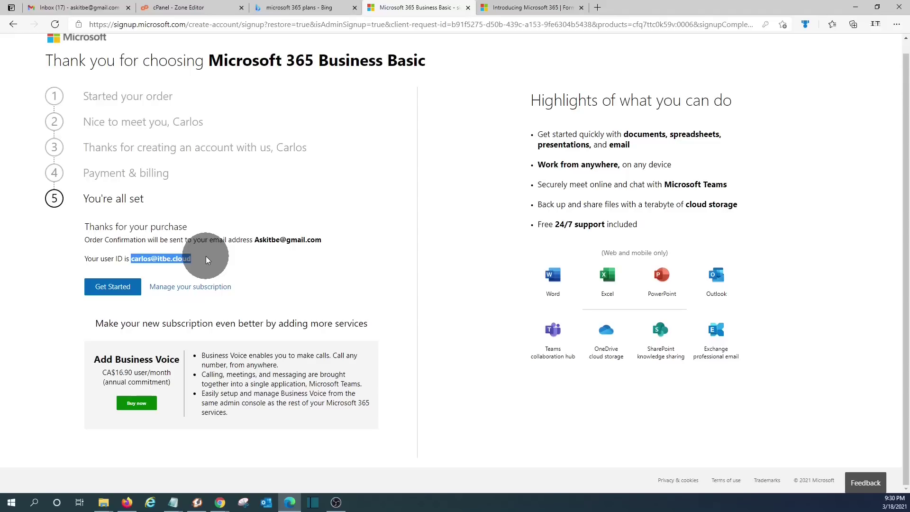
left_click_drag(207, 260, 129, 258)
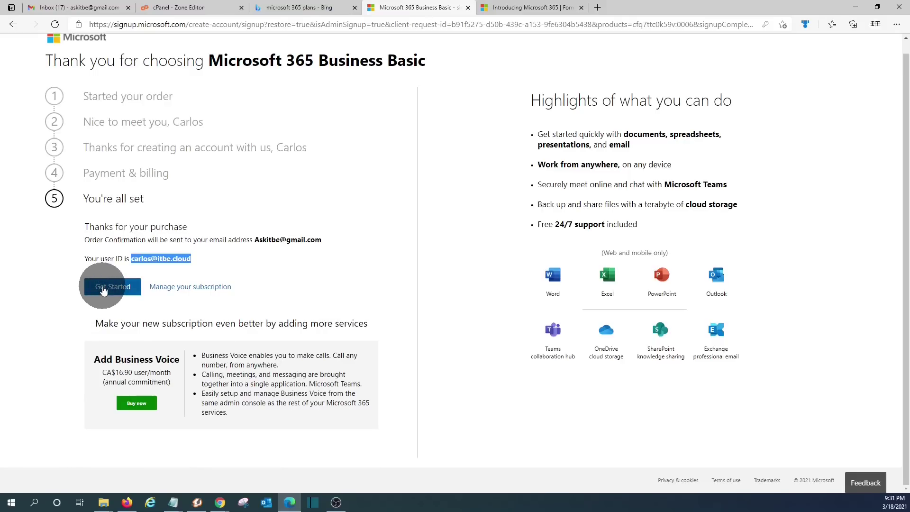
left_click(103, 287)
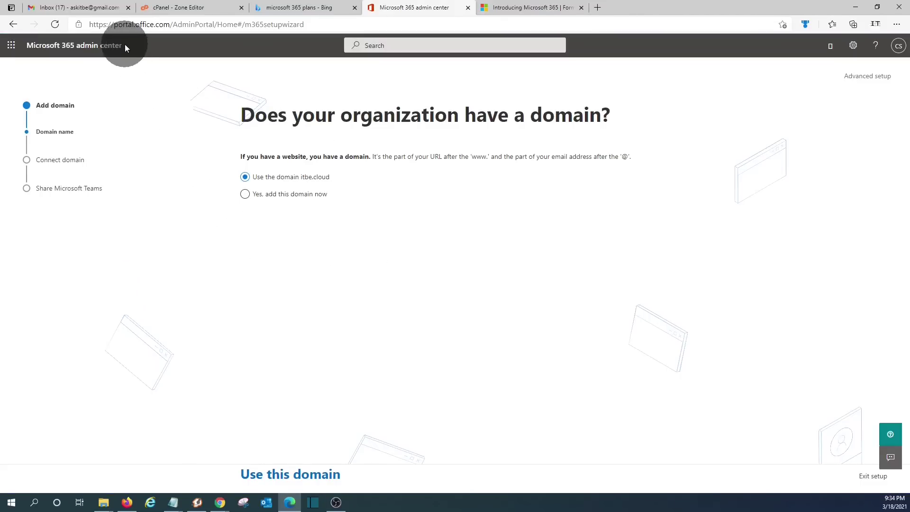
- Choose to use the domain itbe.cloud and continue with adding your own DNS records
left_click_drag(122, 44, 25, 45)
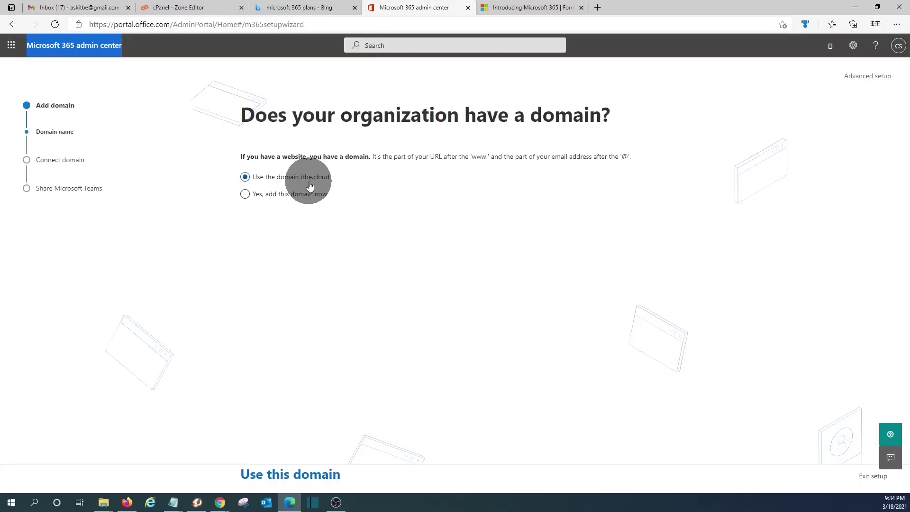
left_click(272, 195)
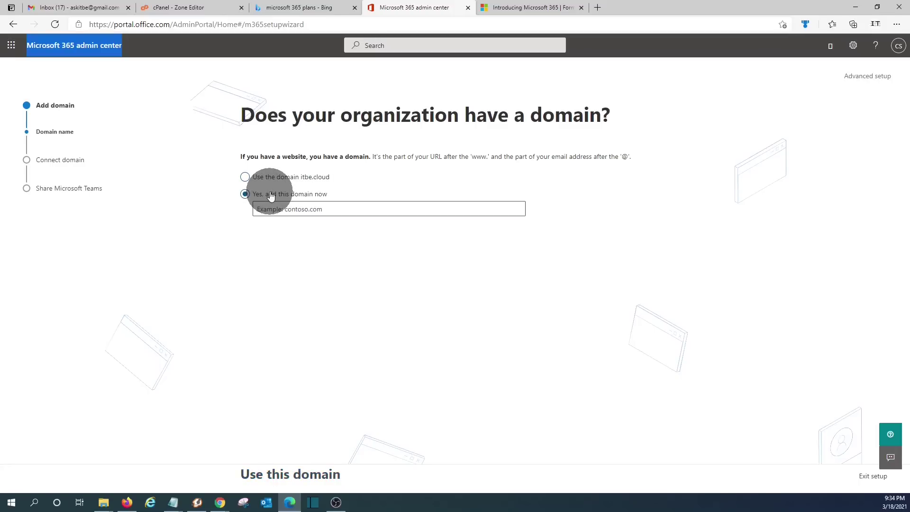
left_click(245, 178)
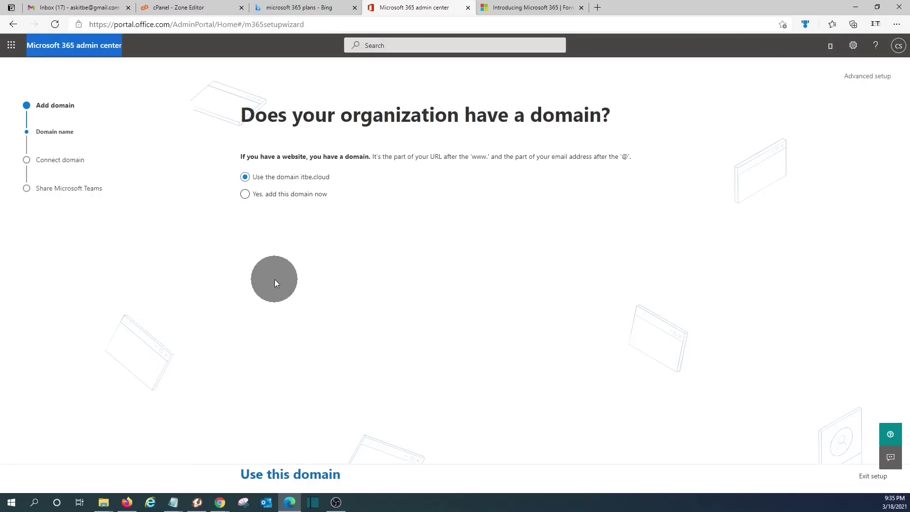
left_click(287, 475)
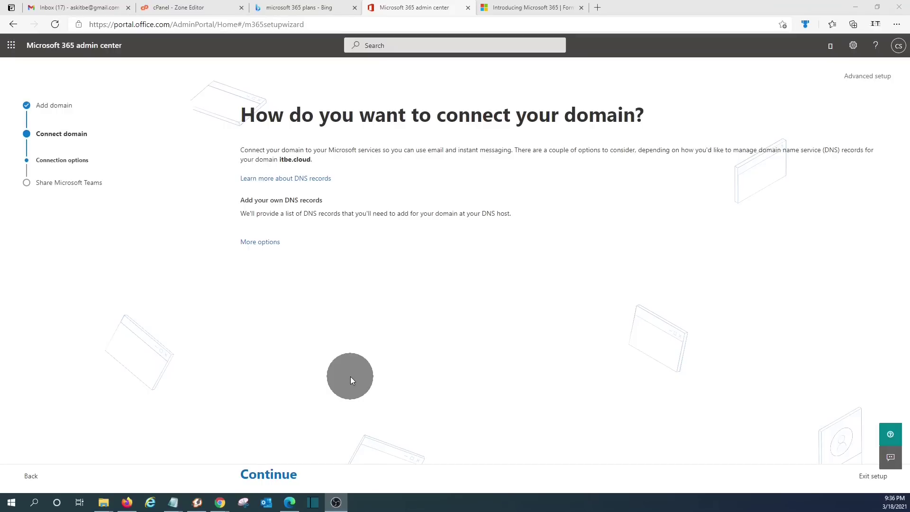
left_click(268, 474)
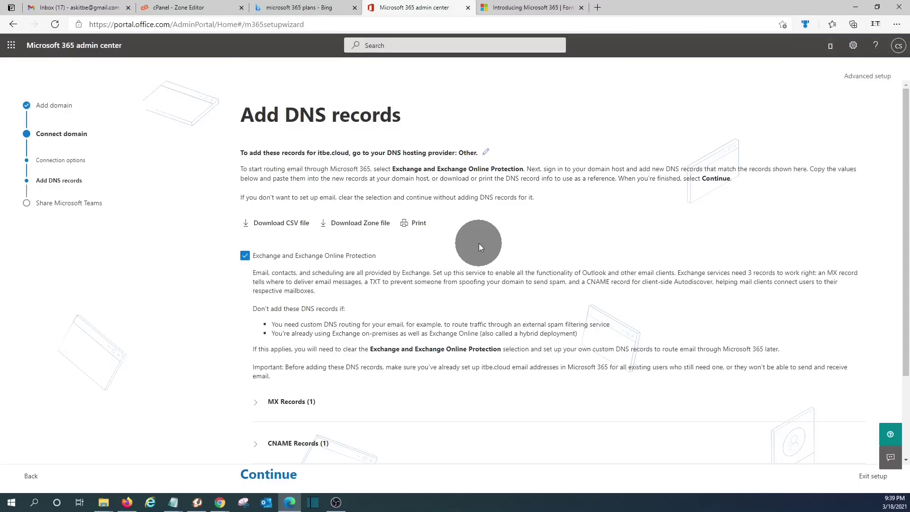
- Expand the MX, CNAME and TXT records required for Exchange and Exchange Online Protection
scroll(479, 243, "down", 3)
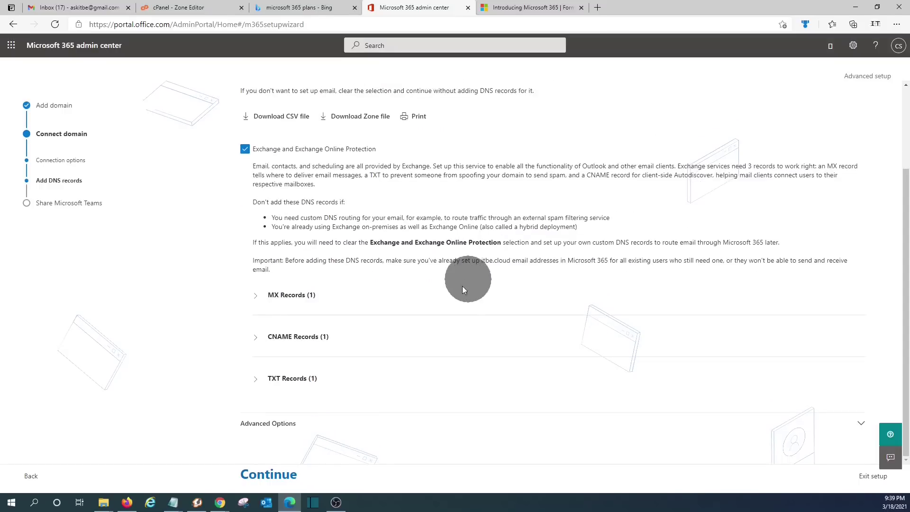
left_click(254, 298)
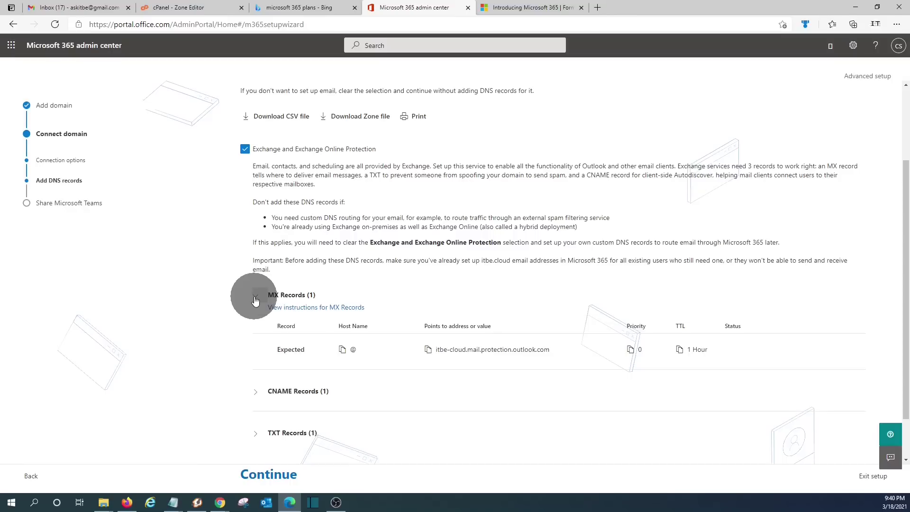
left_click(254, 392)
left_click(255, 435)
scroll(487, 342, "down", 3)
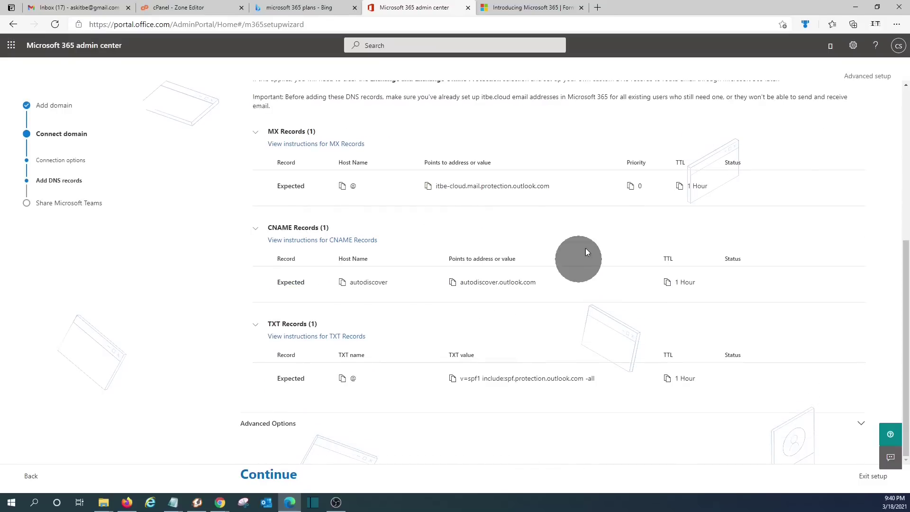
- Copy the MX record's address itbe-cloud.mail.protection.outlook.com and review the expected CNAME and TXT values
left_click_drag(550, 188, 436, 187)
key("ctrl+c")
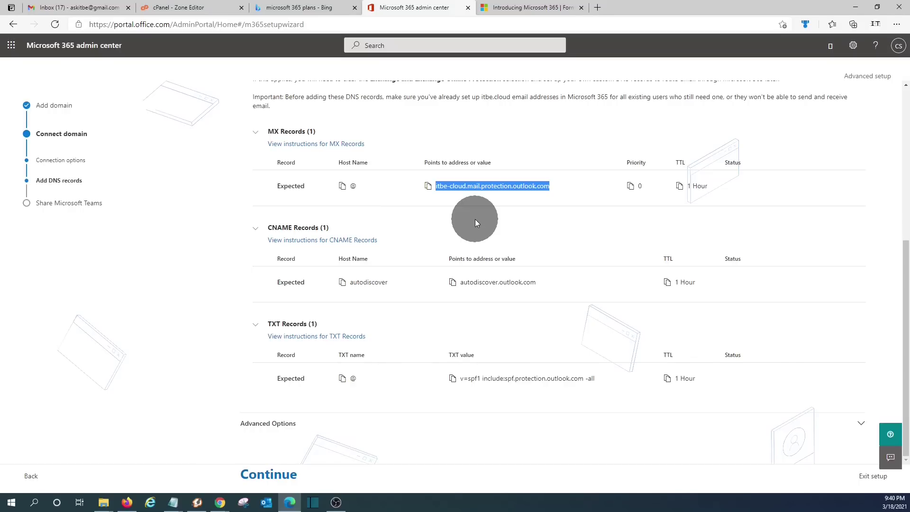
left_click_drag(537, 282, 453, 281)
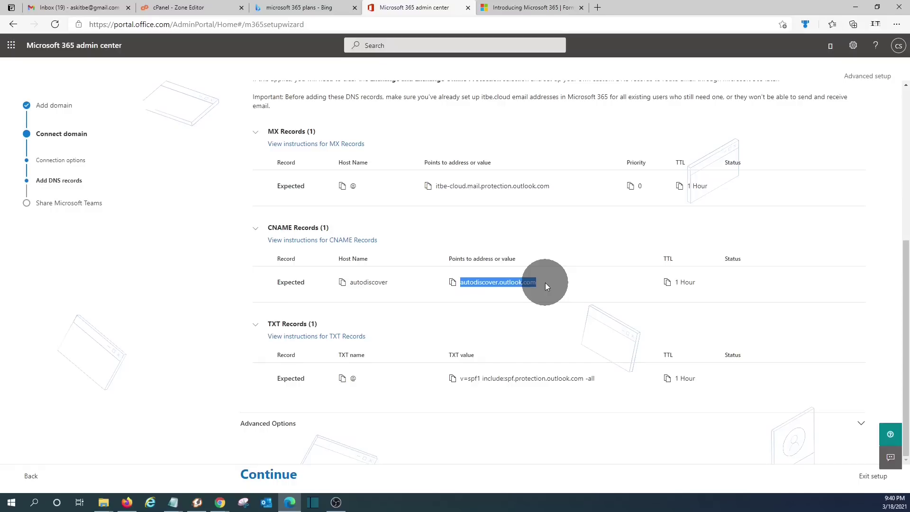
left_click_drag(592, 380, 462, 378)
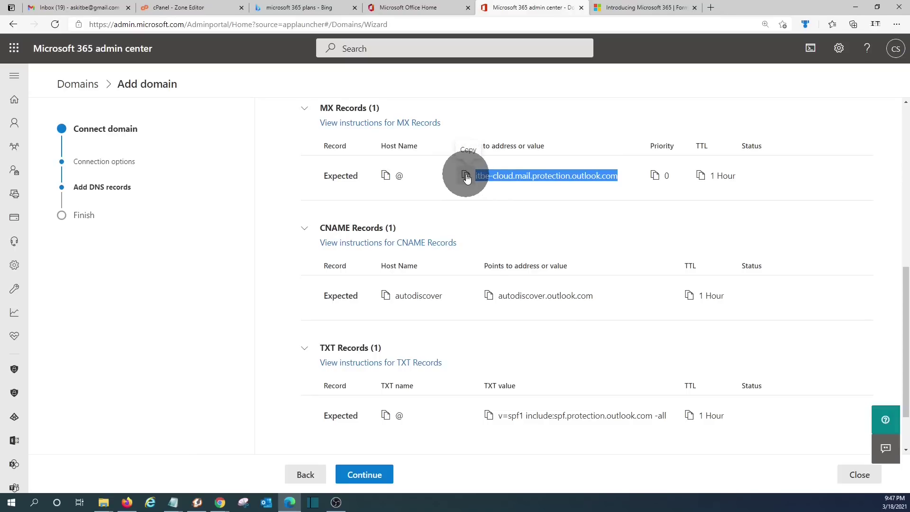
- Switch to the cPanel Zone Editor and add an MX record for itbe.cloud with priority 0 and destination itbe-cloud.mail.protection.outlook.com
left_click(197, 9)
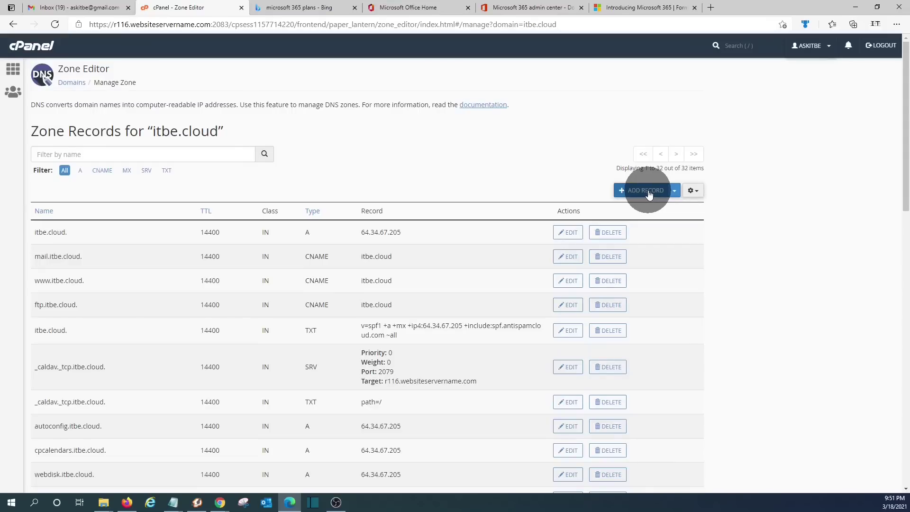
left_click(647, 192)
left_click(368, 235)
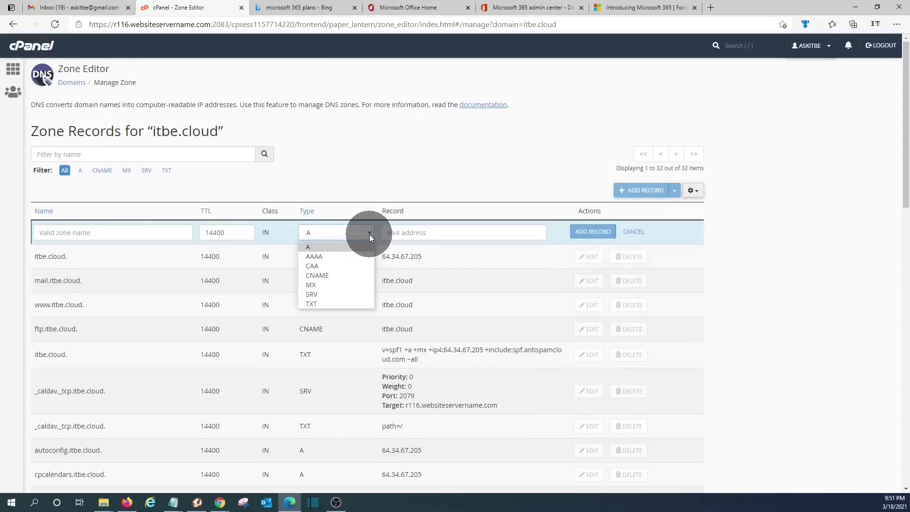
left_click(354, 285)
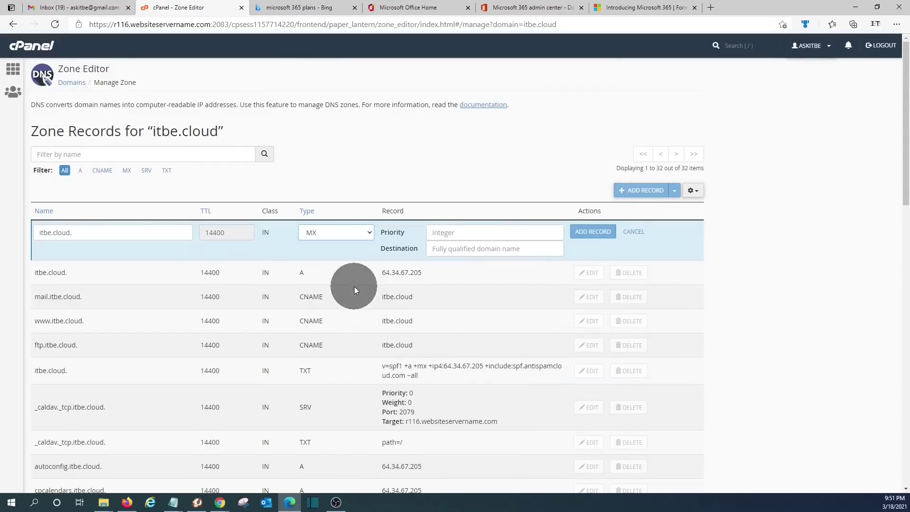
left_click(459, 232)
type("0")
left_click(459, 251)
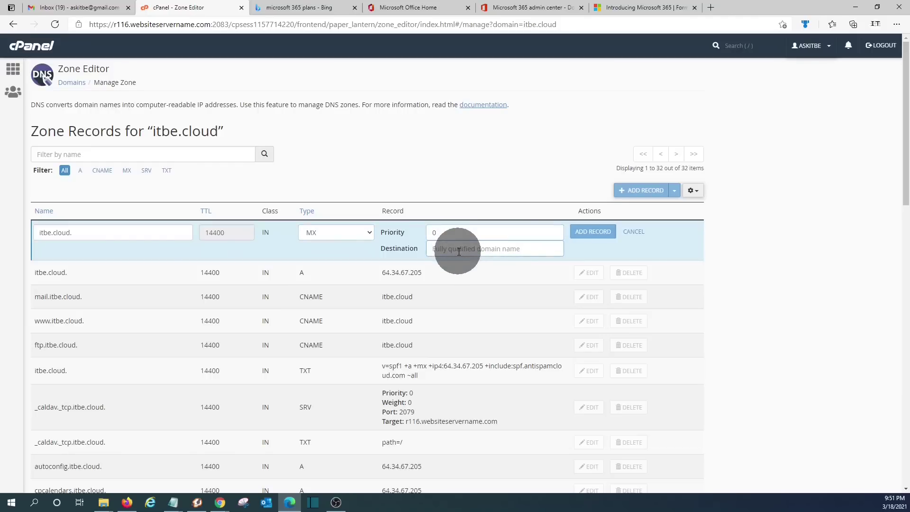
key("ctrl+v")
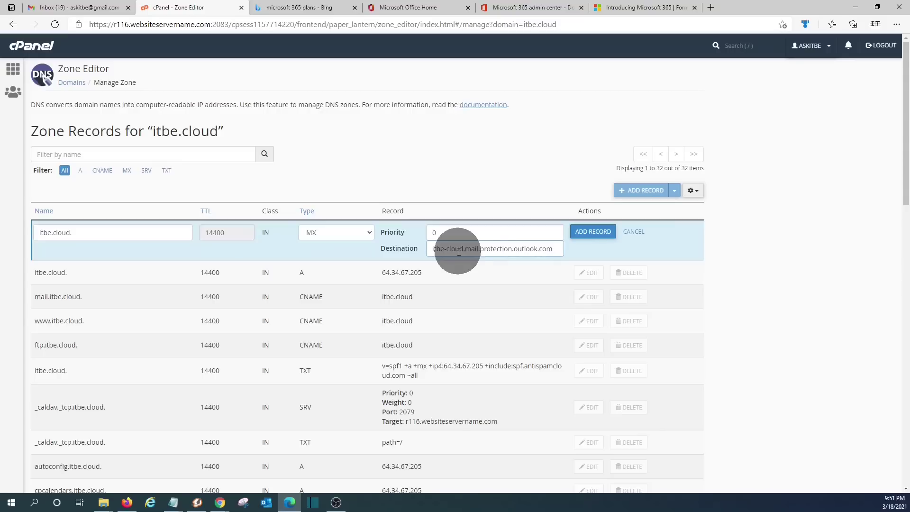
left_click_drag(100, 232, 26, 238)
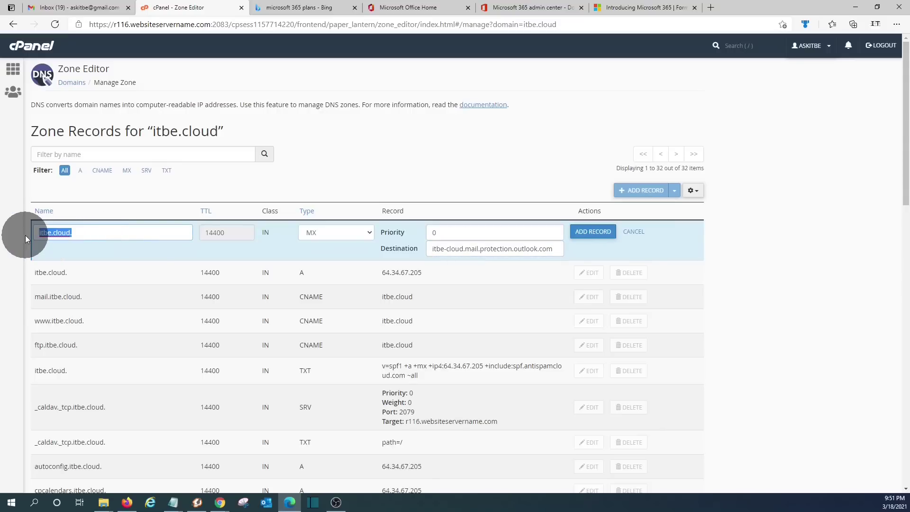
left_click(599, 235)
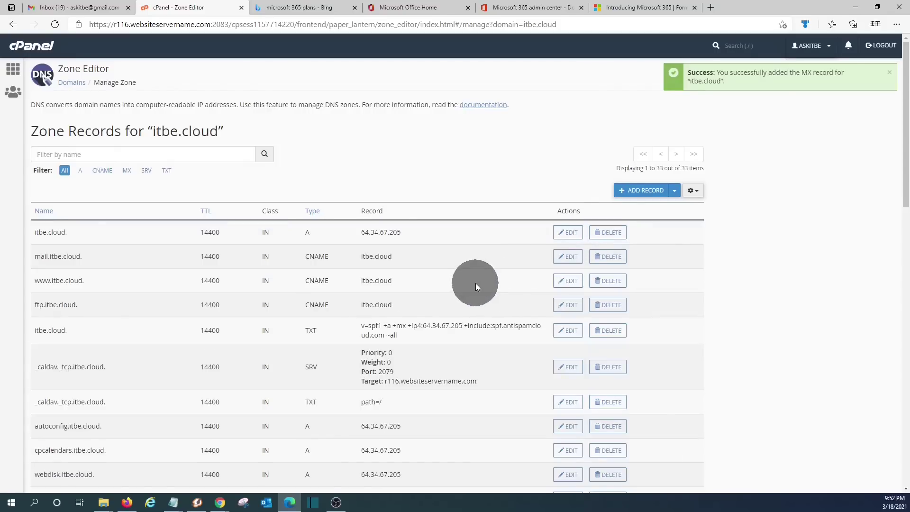
- Compare the new MX record's priority and destination with the Google MX records, and return to the Microsoft 365 admin center's DNS record list
scroll(475, 283, "down", 20)
left_click_drag(522, 442, 332, 431)
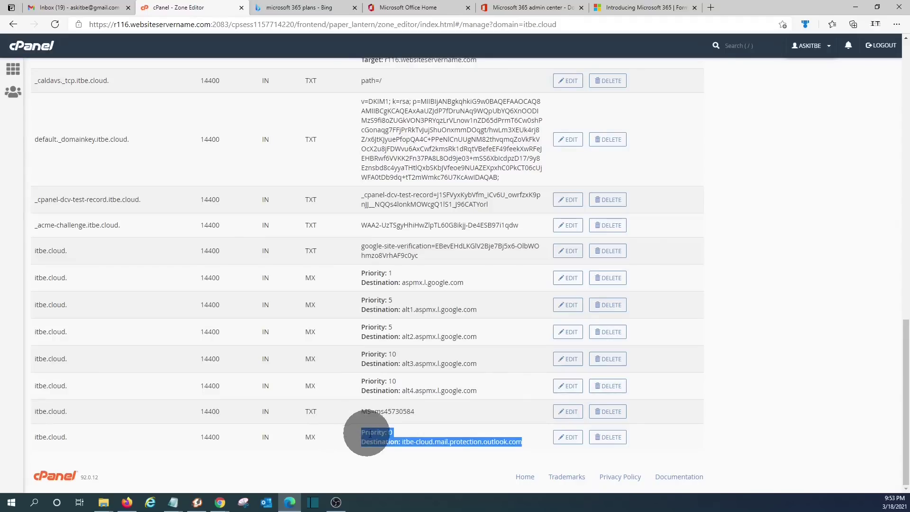
left_click(402, 434)
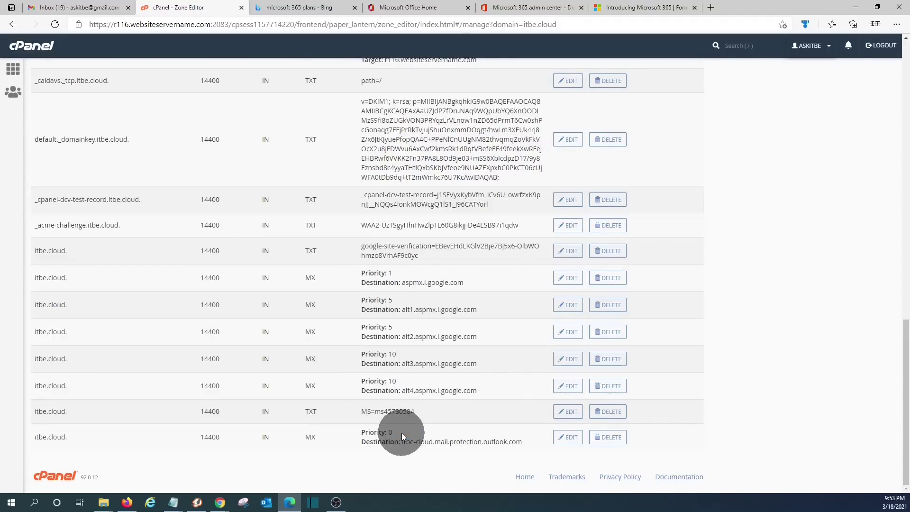
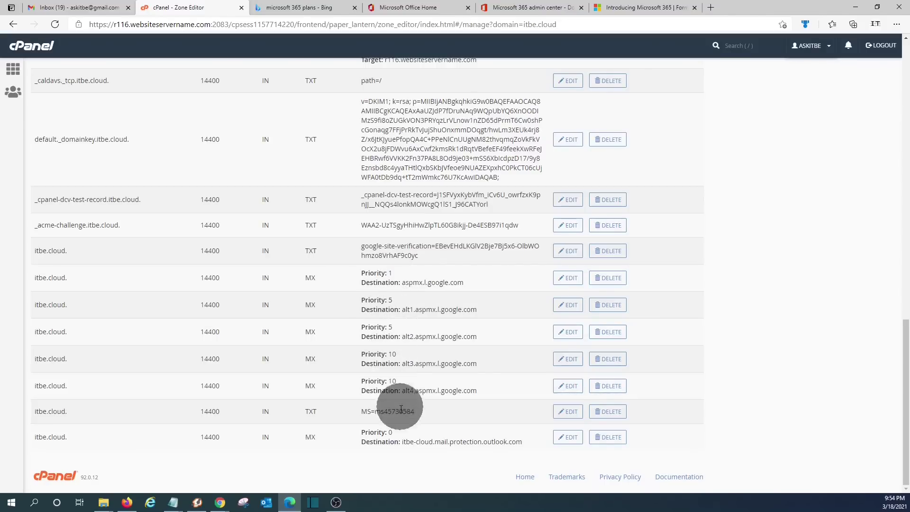
left_click_drag(388, 432, 361, 433)
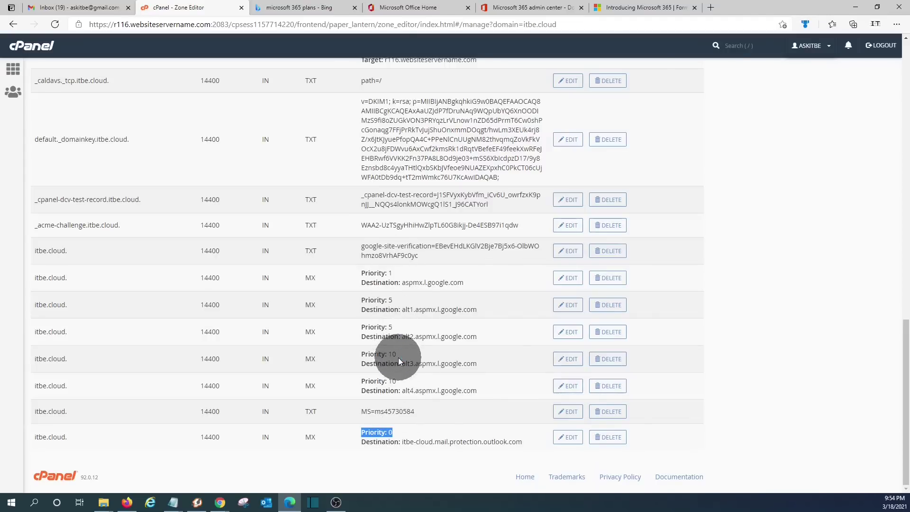
left_click_drag(522, 441, 361, 431)
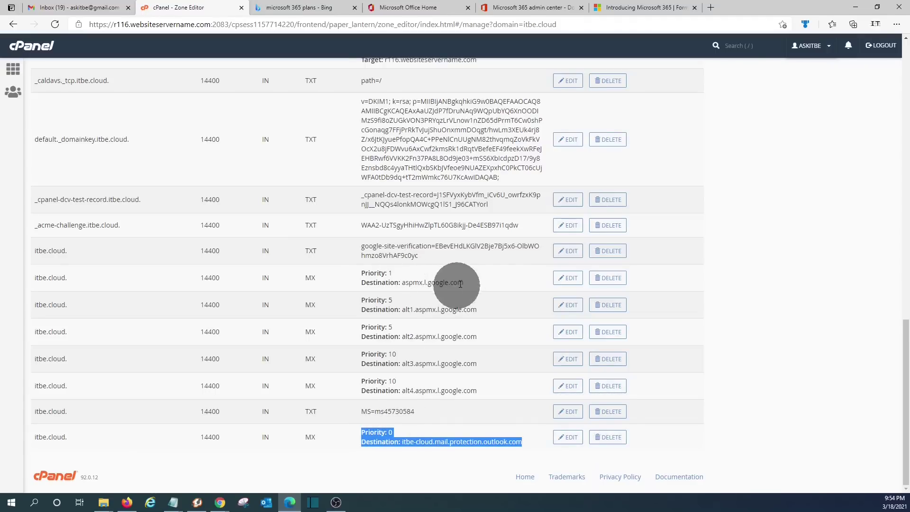
left_click_drag(463, 283, 362, 274)
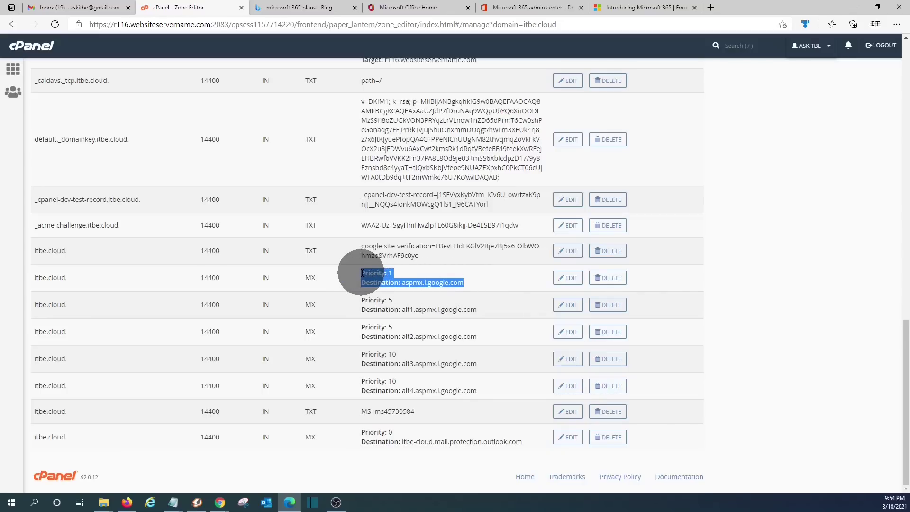
left_click_drag(522, 442, 358, 436)
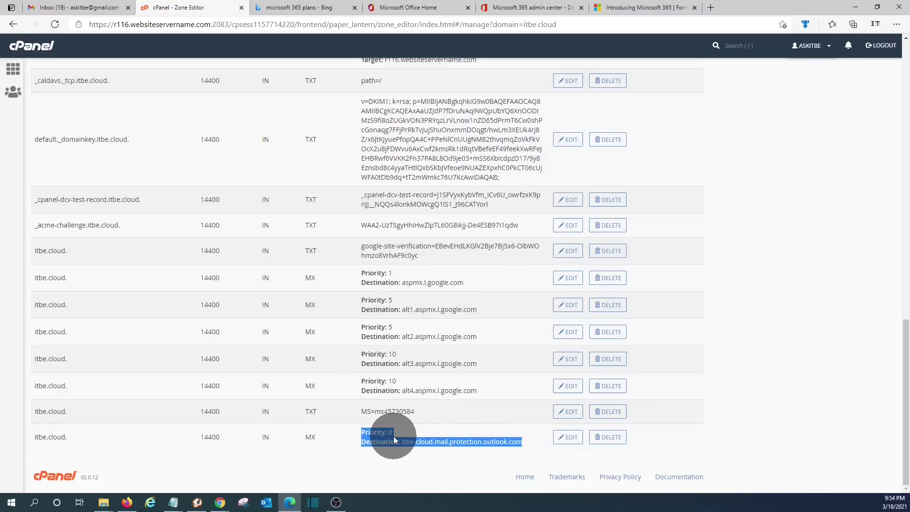
left_click_drag(393, 431, 366, 432)
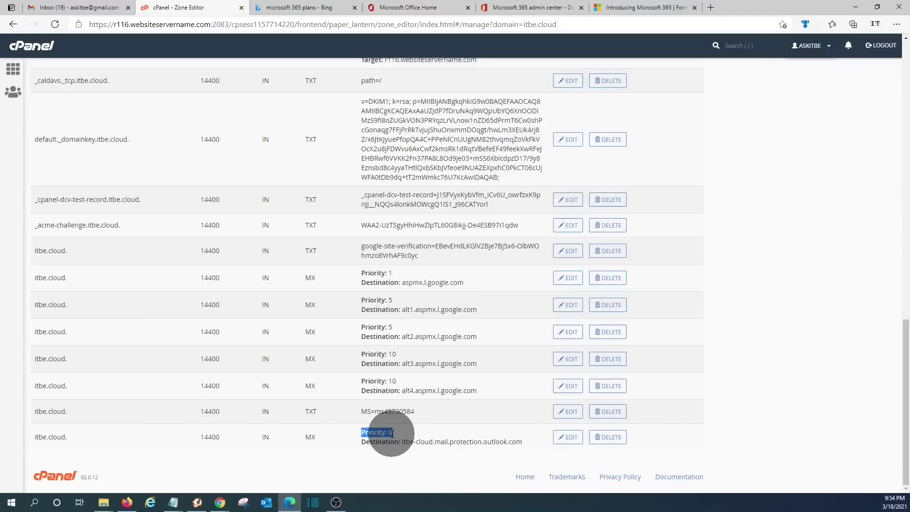
key("Home")
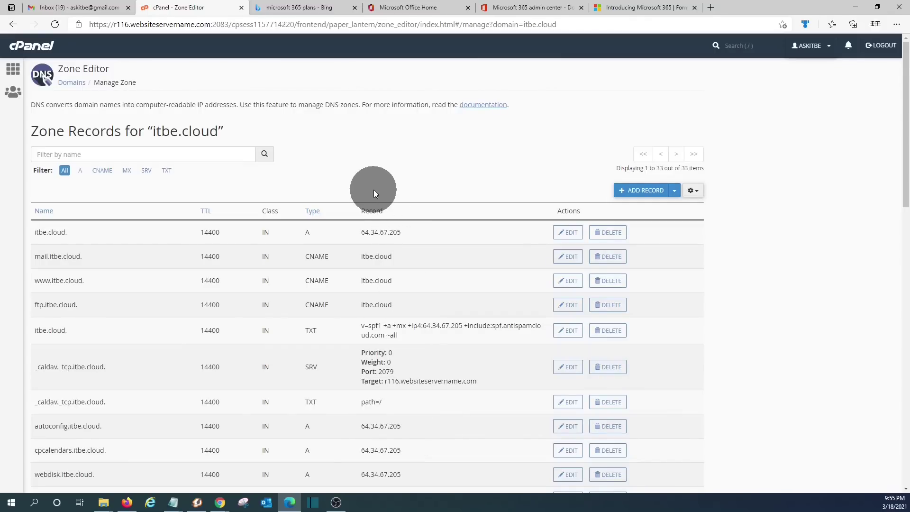
left_click(529, 8)
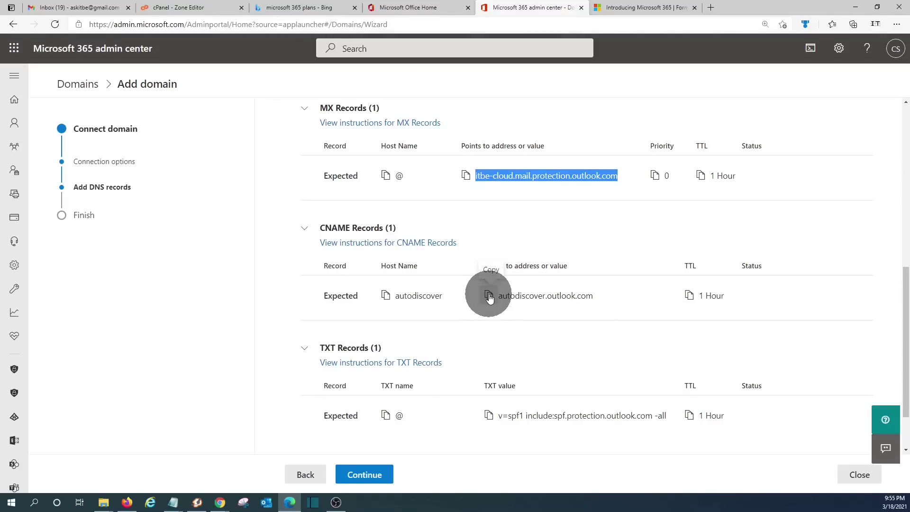
- Copy the expected CNAME value and start a CNAME record in the cPanel Zone Editor with autodiscover.outlook.com as its record value
left_click(489, 296)
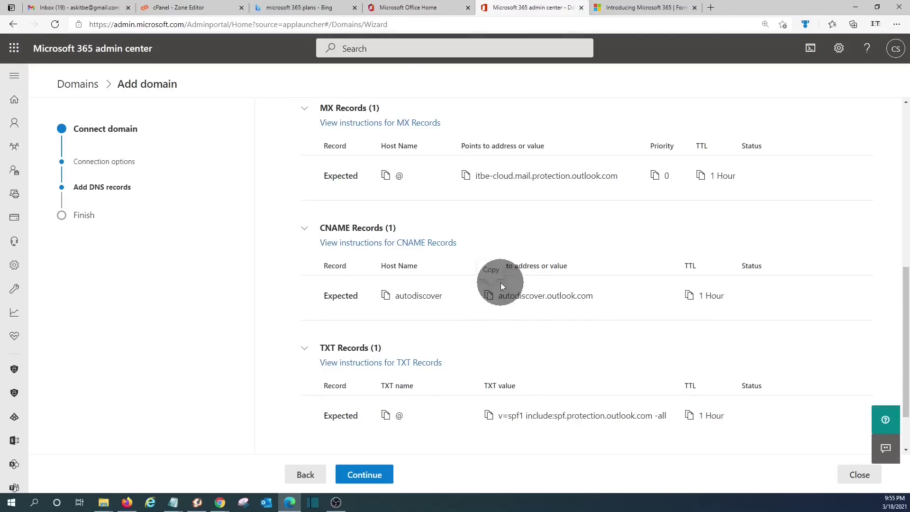
left_click(186, 7)
left_click(645, 190)
left_click(330, 232)
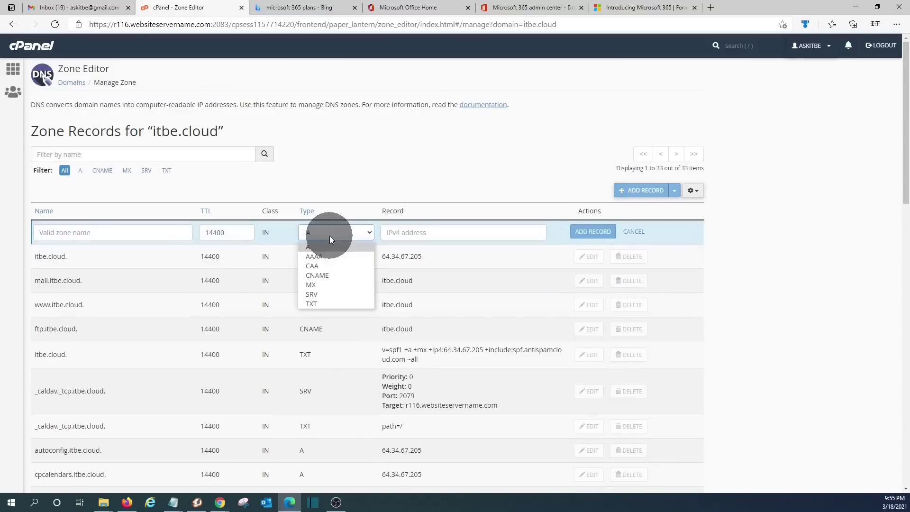
left_click(328, 276)
left_click(424, 233)
key("ctrl+v")
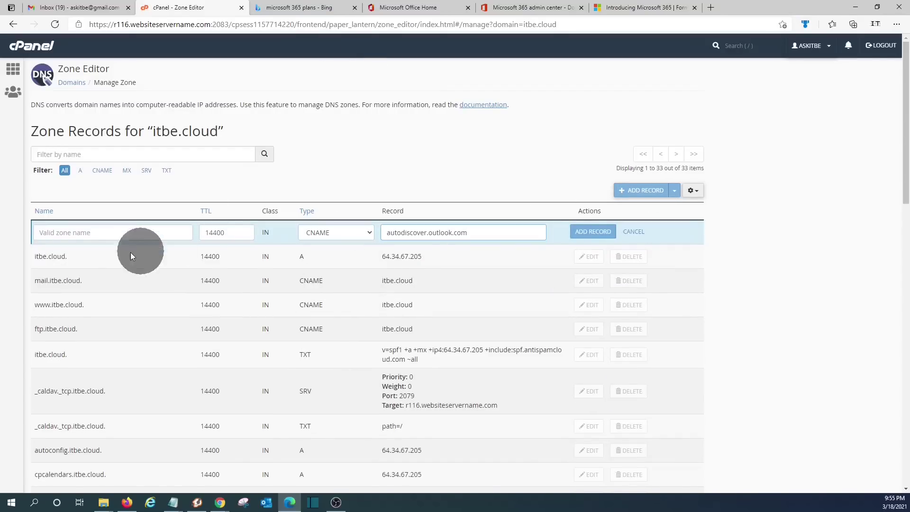
- Copy the CNAME host name autodiscover from the Microsoft 365 admin center, enter it as the cPanel record's name and add the record
left_click(524, 12)
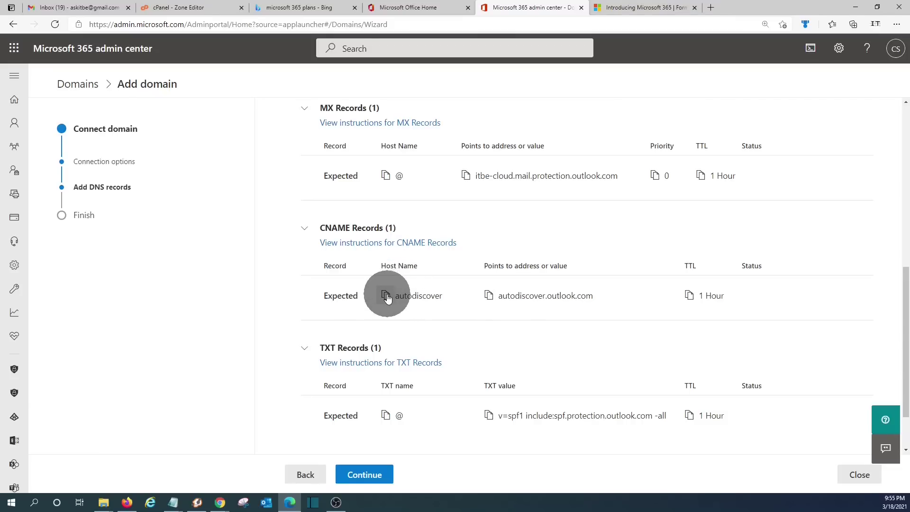
left_click(386, 296)
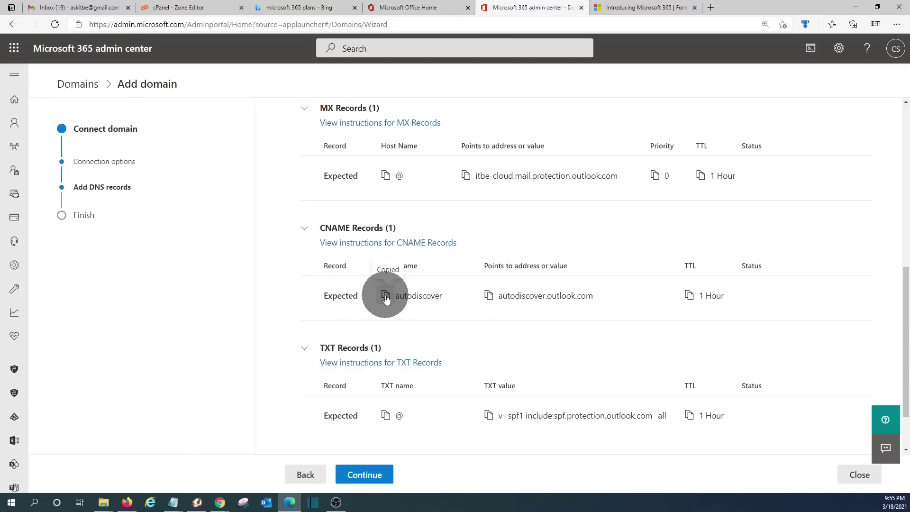
left_click(194, 8)
left_click(54, 231)
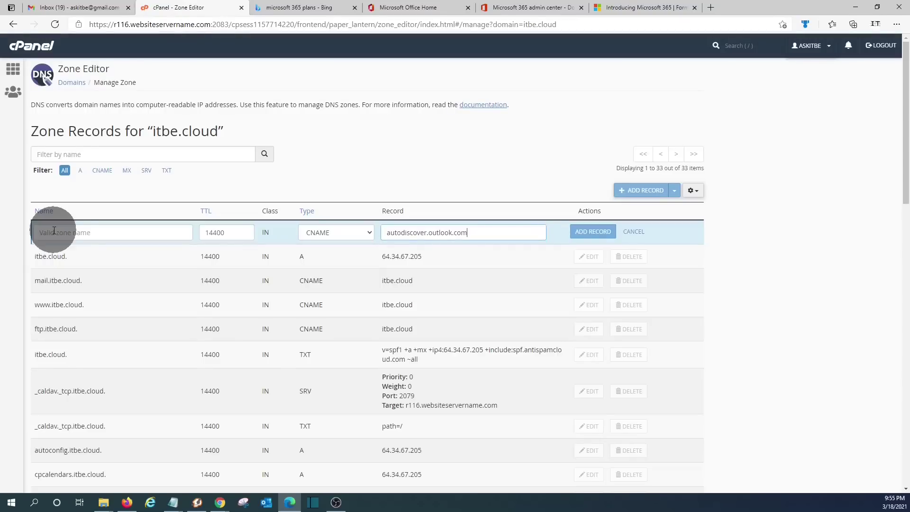
key("ctrl+v")
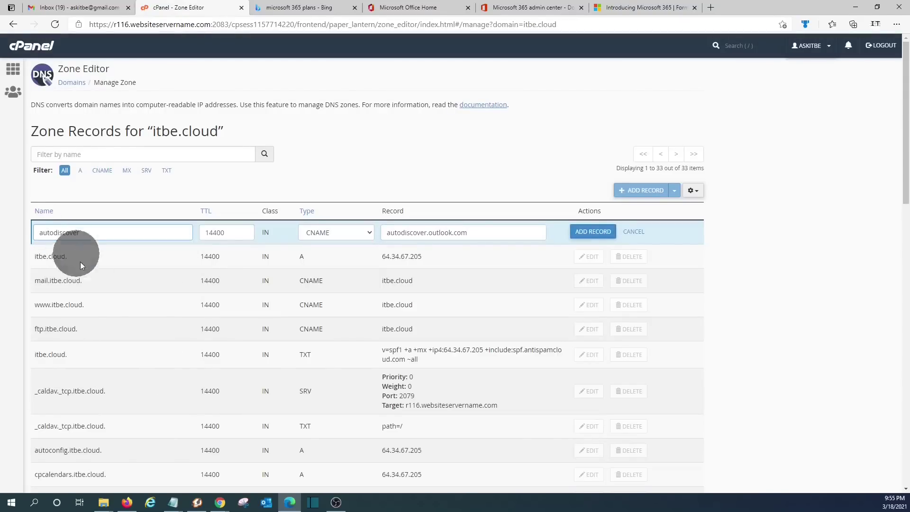
left_click(599, 236)
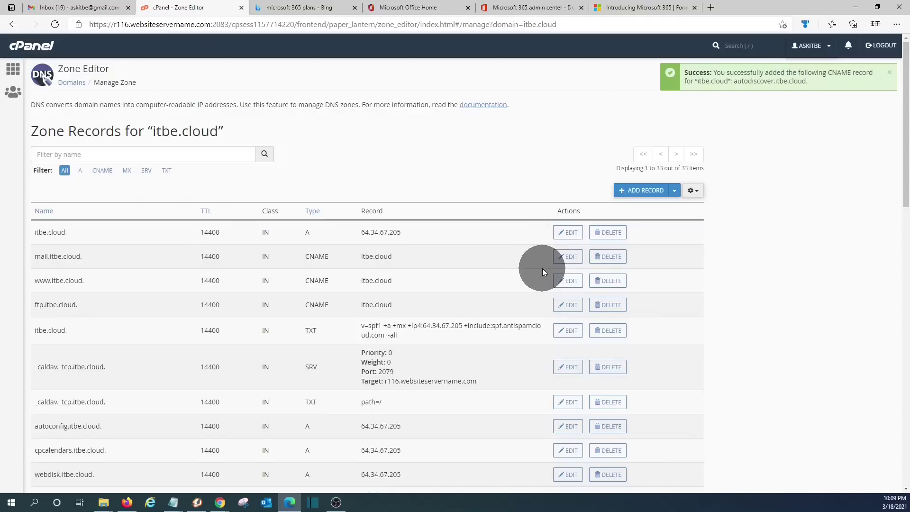
- Check the name and value of the new autodiscover CNAME record in the zone list
scroll(542, 268, "down", 2)
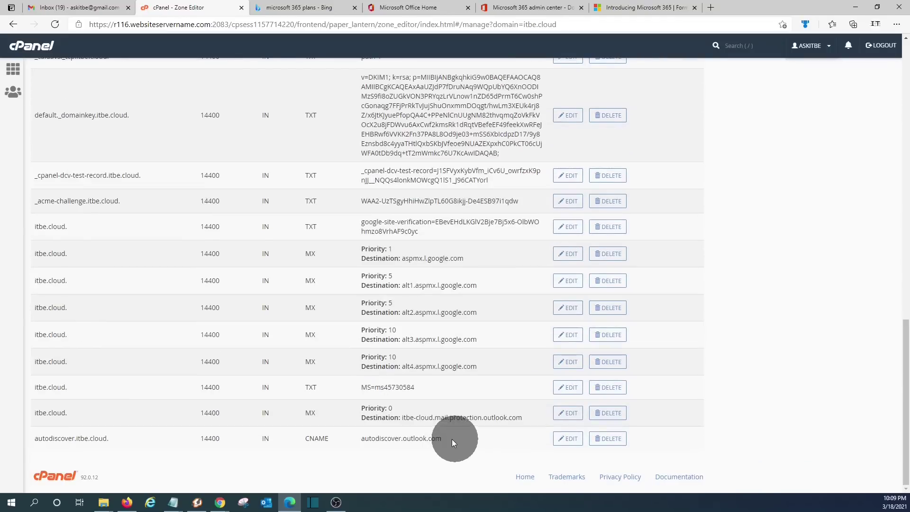
left_click_drag(451, 439, 188, 438)
left_click_drag(86, 448, 34, 442)
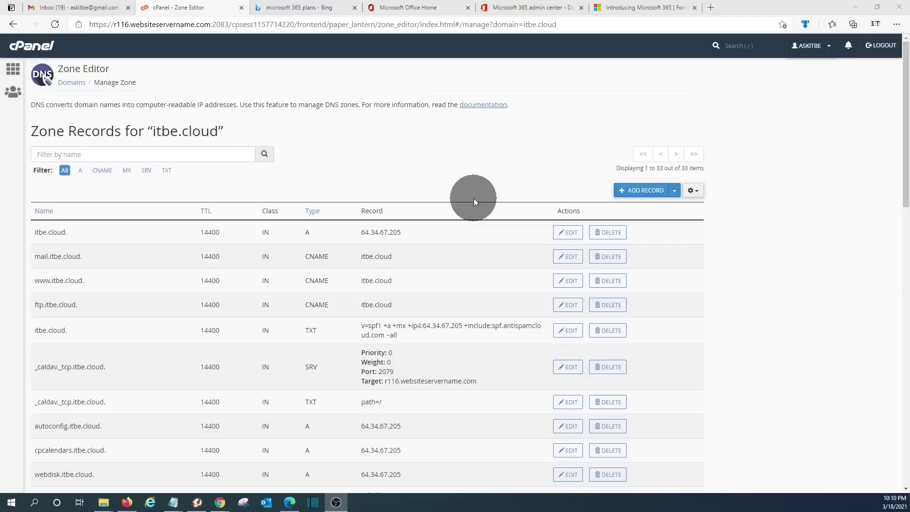
- Get the expected TXT value from the admin center and start a cPanel TXT record with v=spf1 include:spf.protection.outlook.com -all
left_click(529, 6)
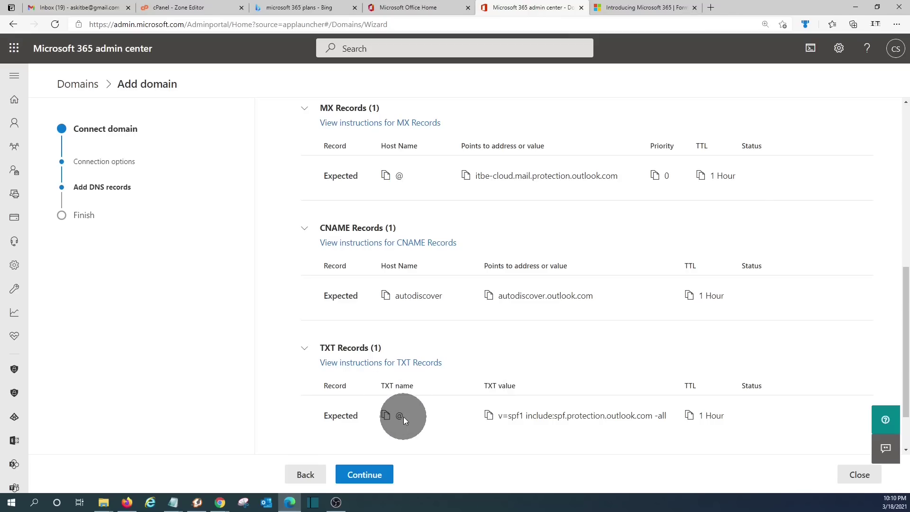
left_click(183, 9)
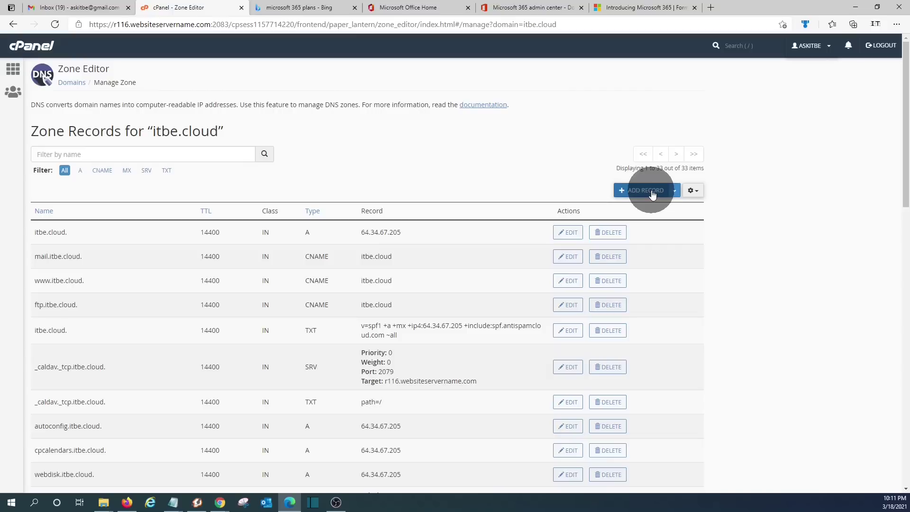
left_click(651, 192)
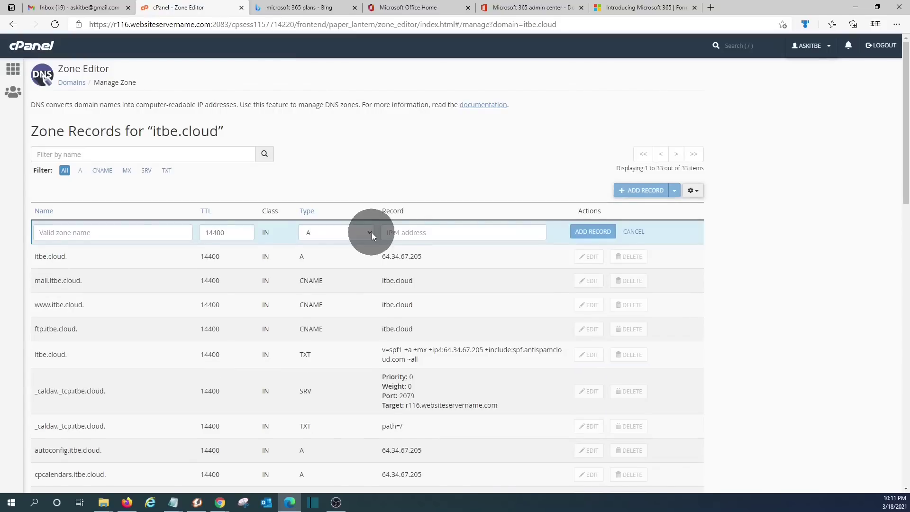
key("t")
left_click(403, 234)
key("ctrl+v")
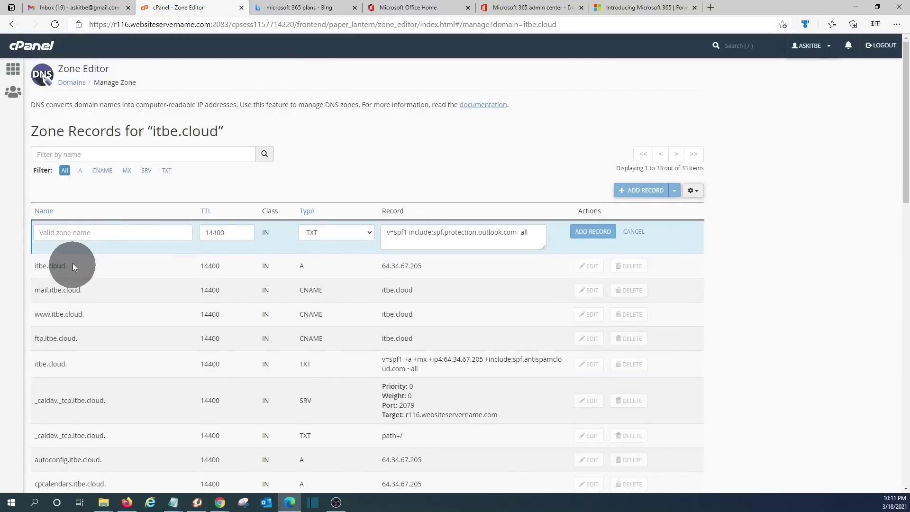
- Name the TXT record itbe.cloud., add it to the zone and check its value in the record list
left_click_drag(81, 264, 33, 266)
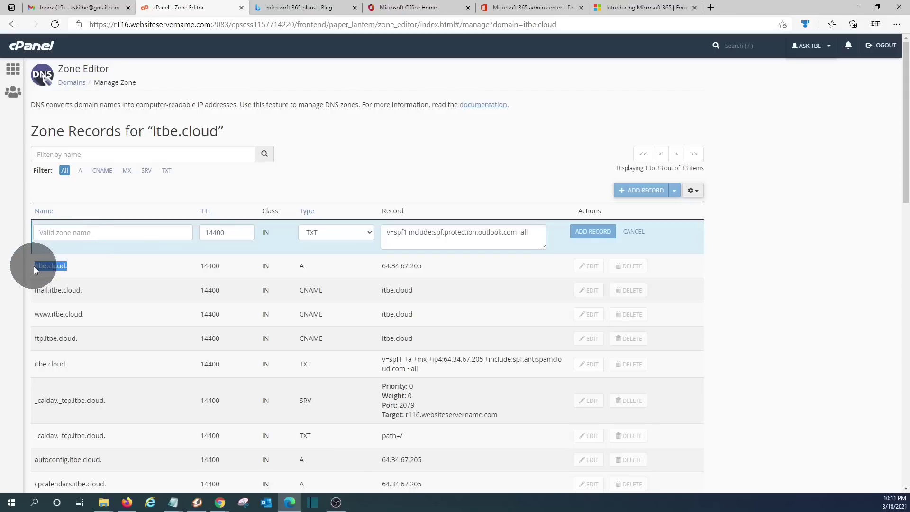
left_click(51, 231)
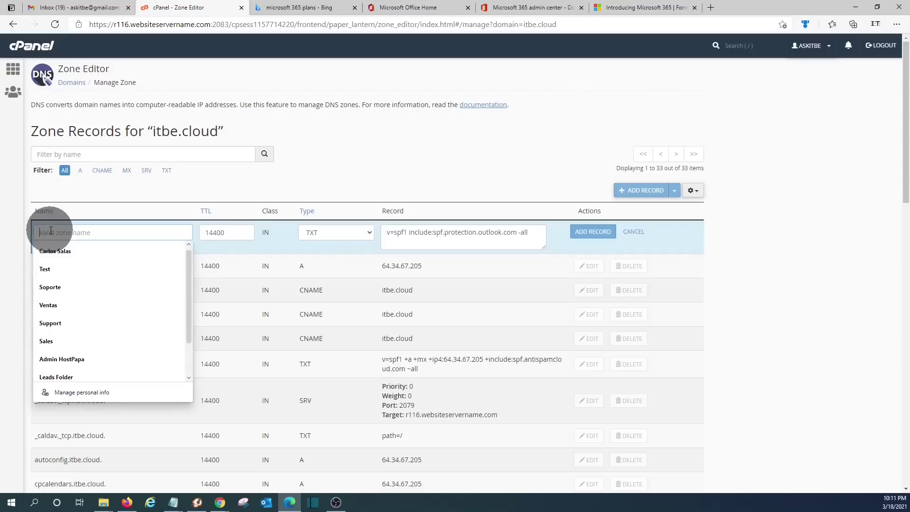
key("ctrl+v")
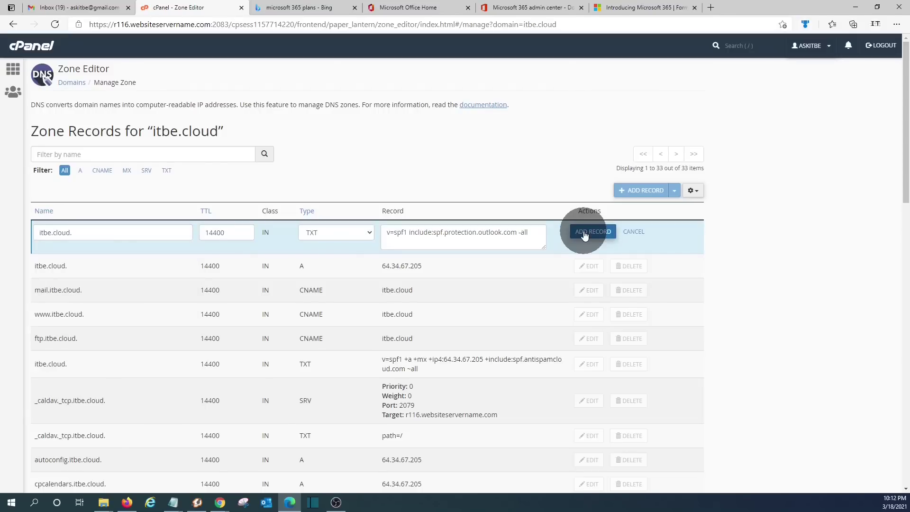
left_click(584, 233)
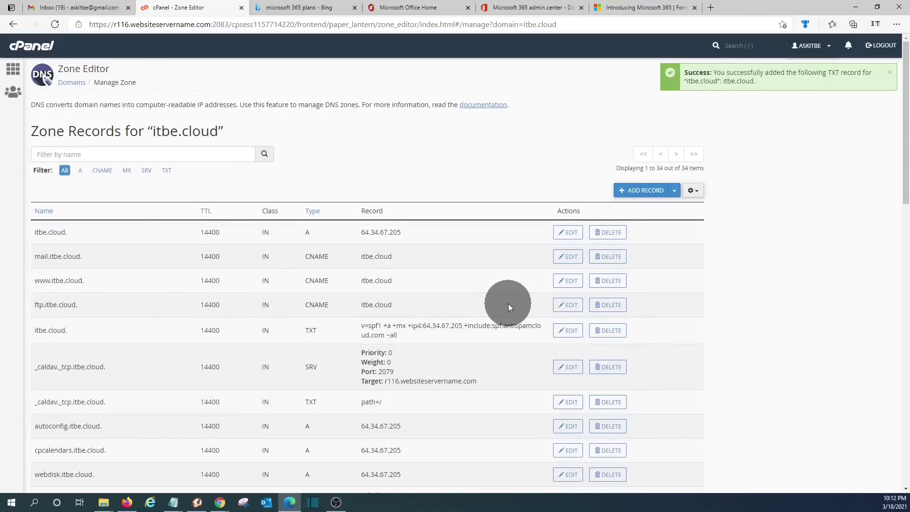
scroll(508, 303, "down", 15)
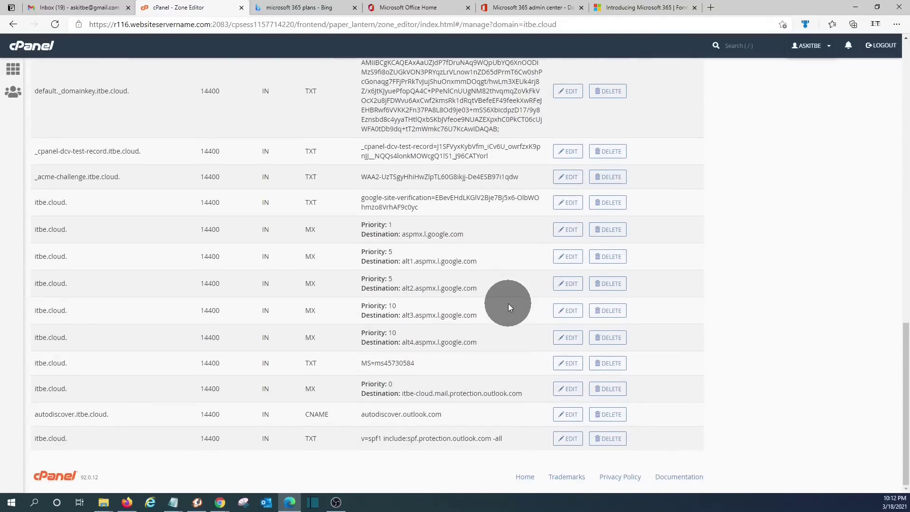
left_click_drag(503, 438, 354, 440)
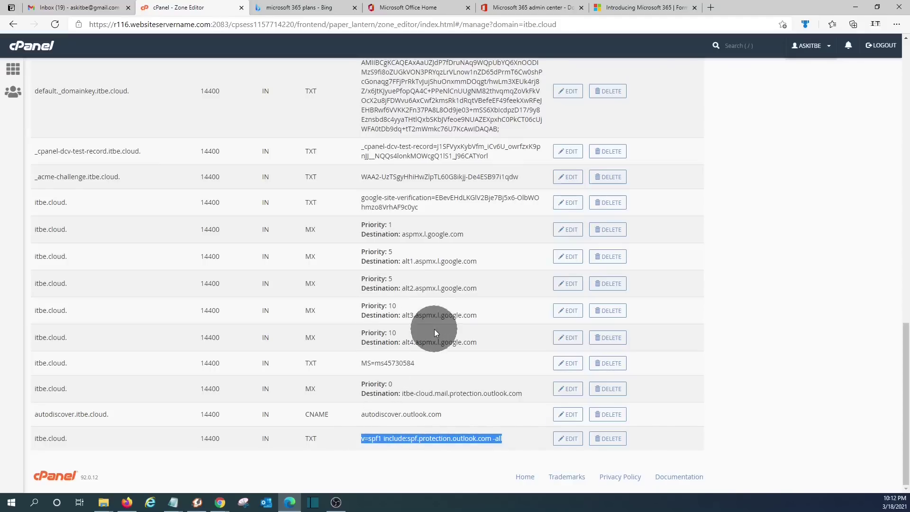
- Return to the Microsoft 365 admin center, continue past the DNS records and finish the itbe.cloud domain setup
key("Home")
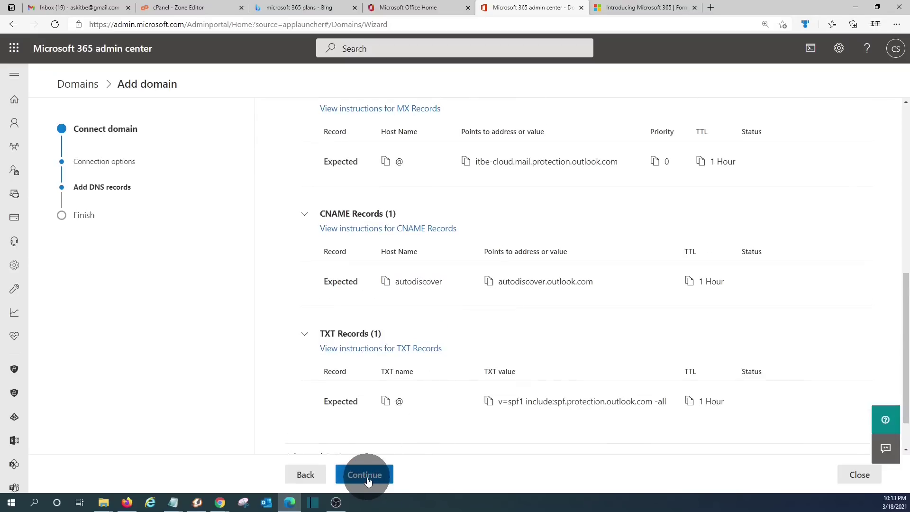
left_click(364, 474)
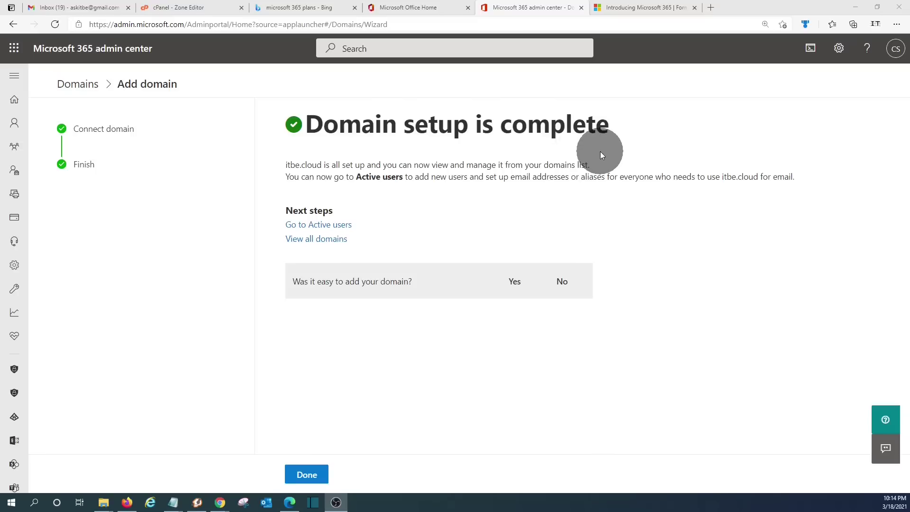
left_click(315, 479)
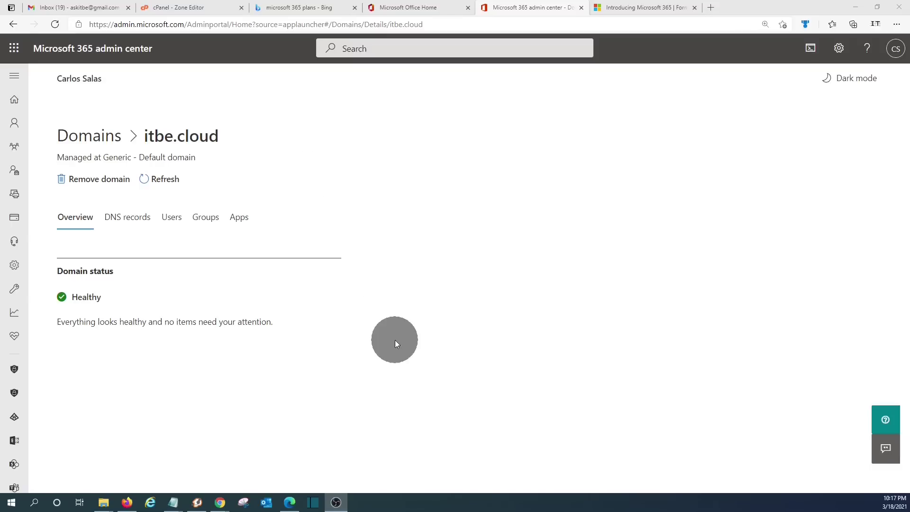
- Open the list of active users and review the existing user's username and assigned license
left_click(15, 78)
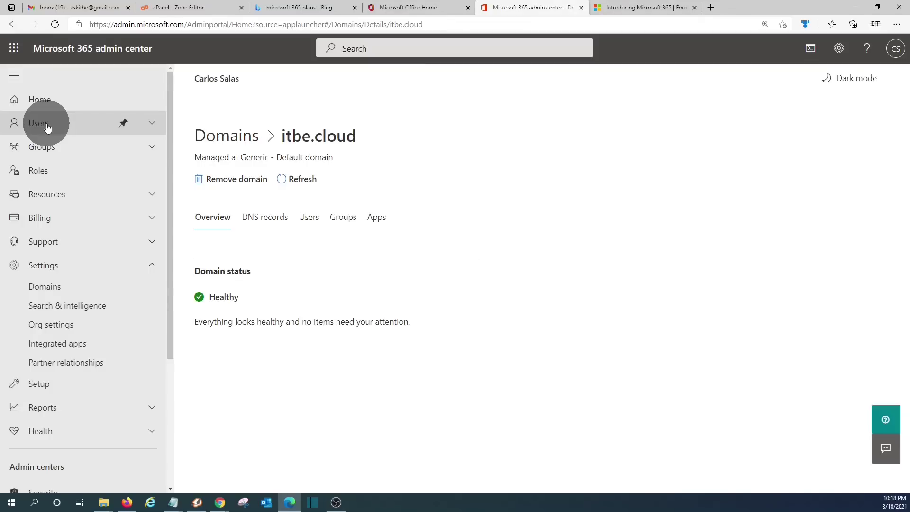
left_click(48, 126)
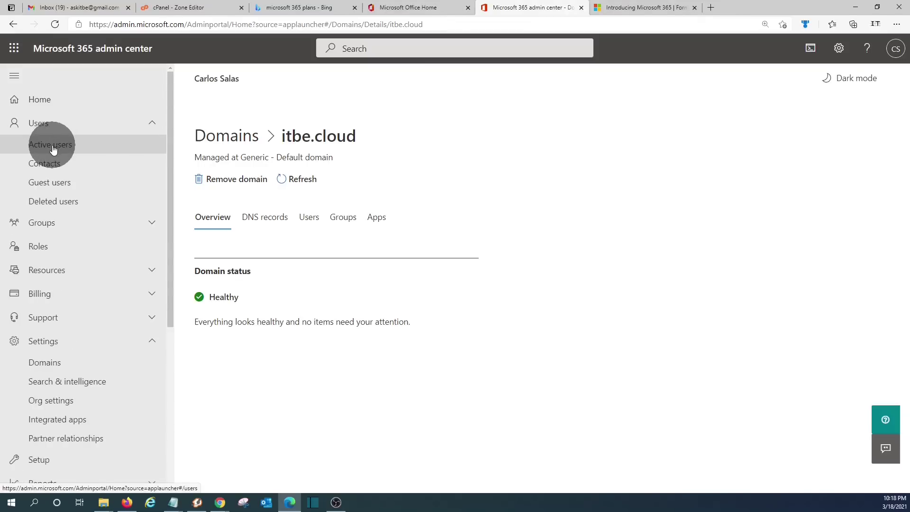
left_click(53, 149)
left_click(330, 263)
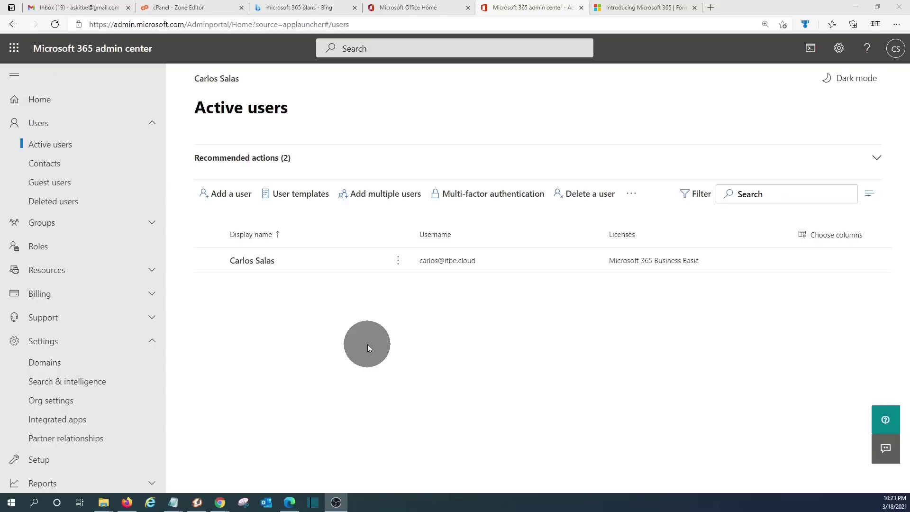
- Review the Microsoft 365 Business Basic subscription under Your products and browse the Purchase services catalog
left_click(47, 297)
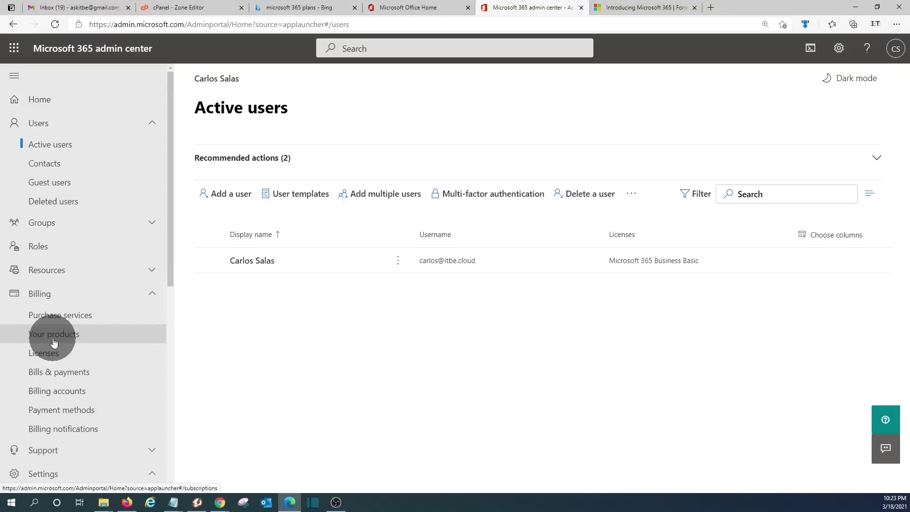
left_click(54, 335)
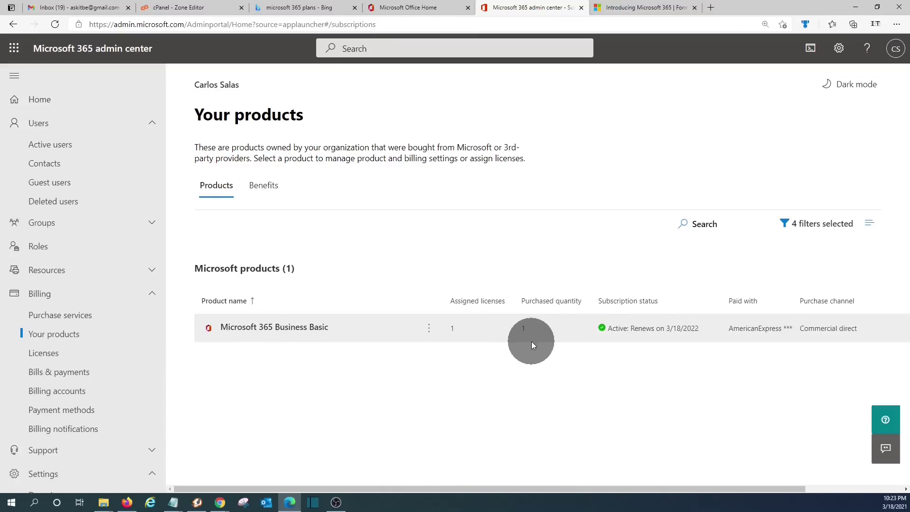
left_click(429, 327)
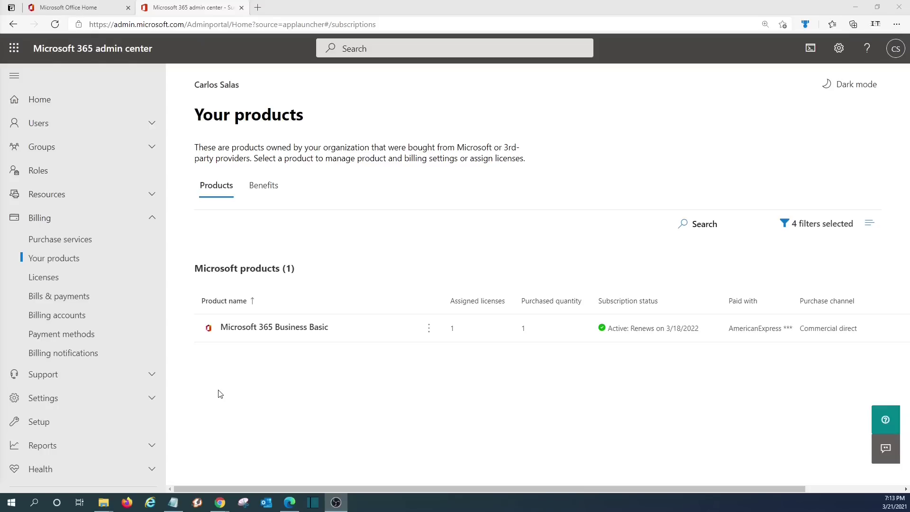
left_click(69, 239)
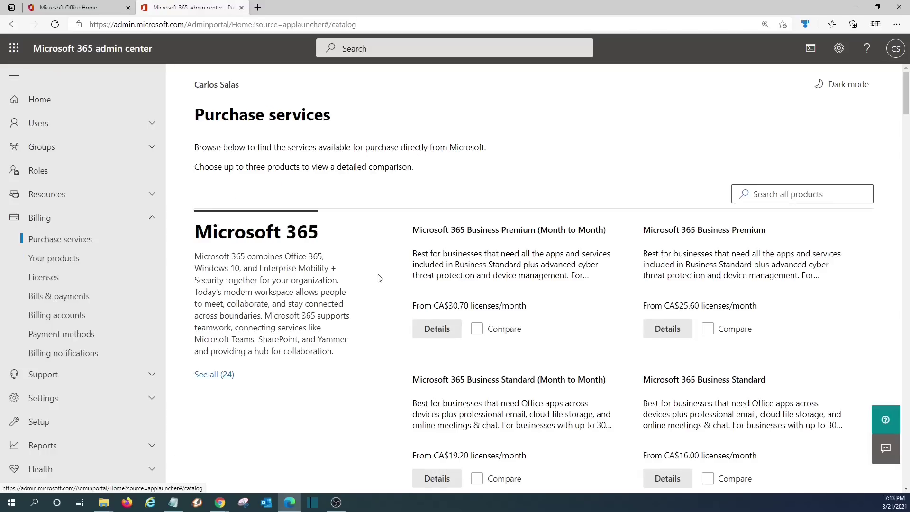
scroll(380, 279, "down", 2)
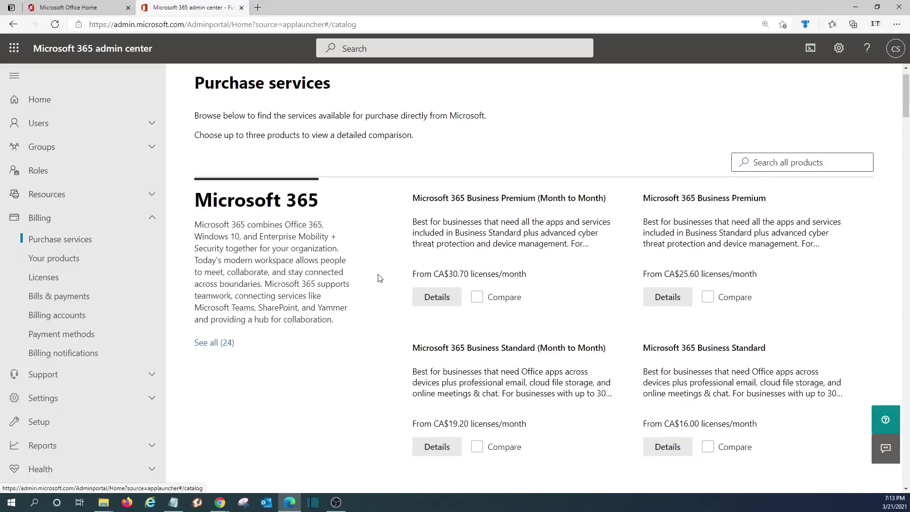
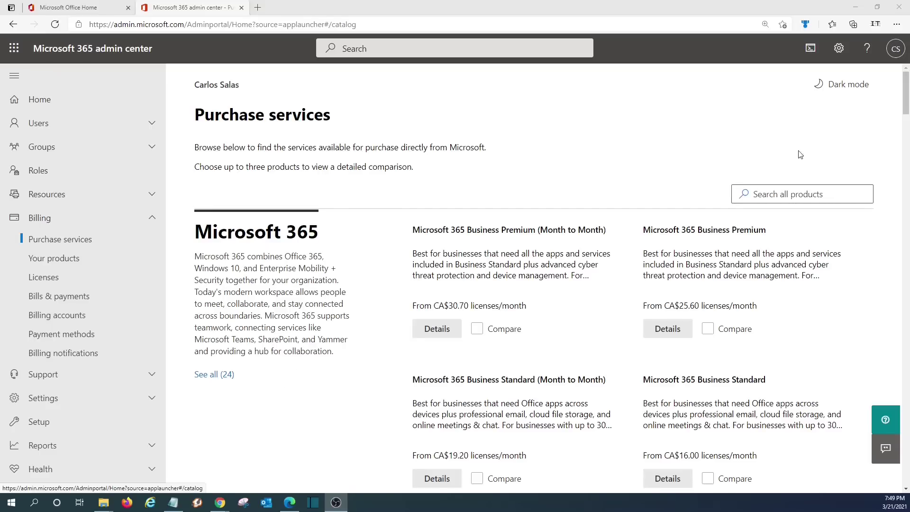
- Open a new InPrivate browser window and go to login.microsoftonline.com
left_click(897, 25)
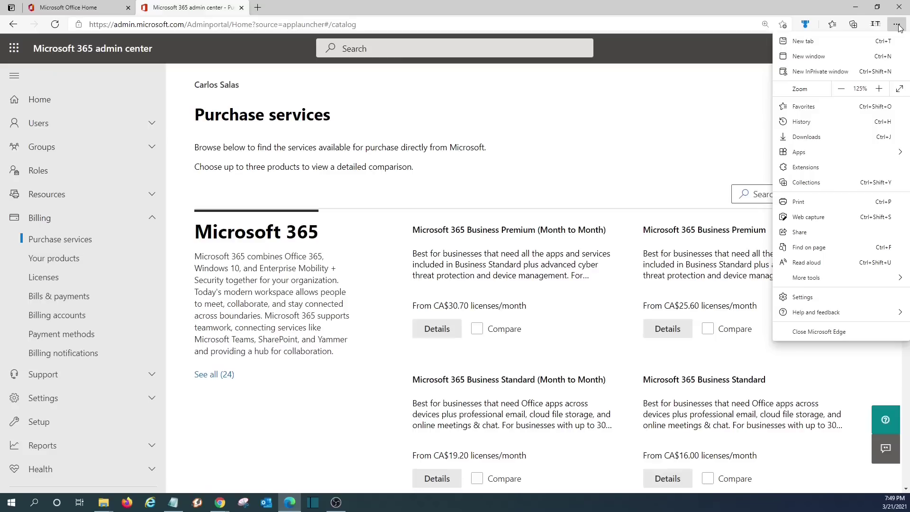
left_click(817, 72)
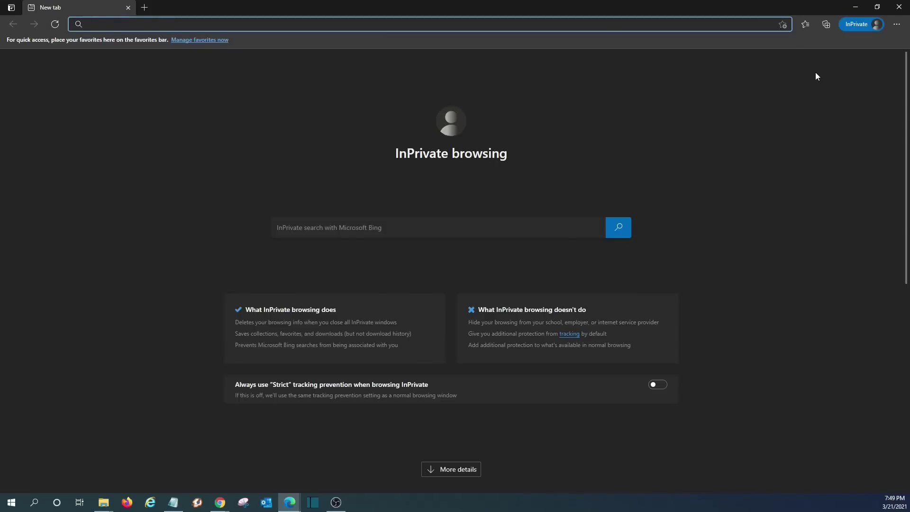
type("login.microsoftonline.com")
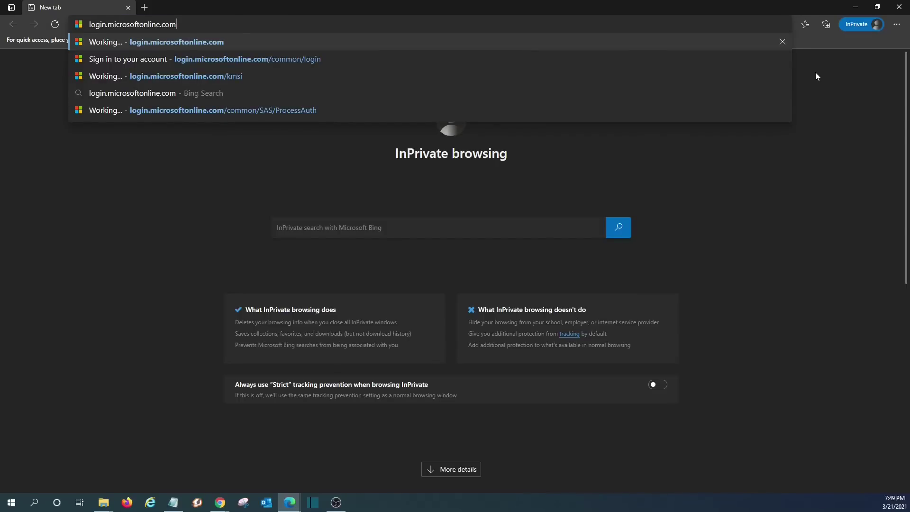
key("Return")
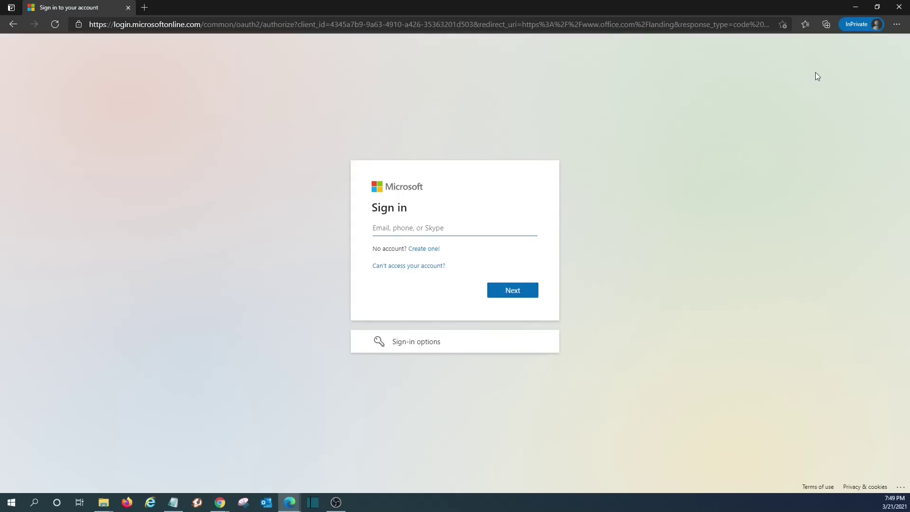
- Sign in to Microsoft with the itbe.cloud account's e-mail address and its password
left_click(453, 227)
key("ctrl+v")
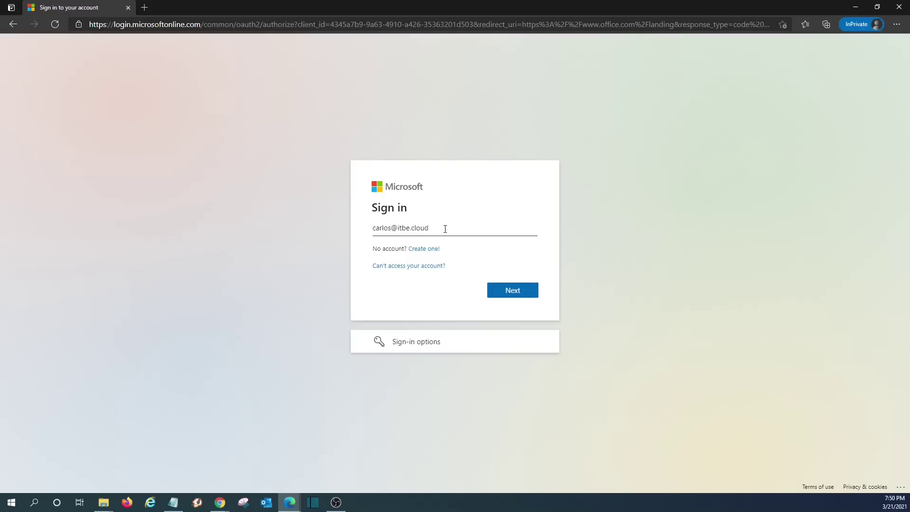
left_click(511, 291)
key("ctrl+v")
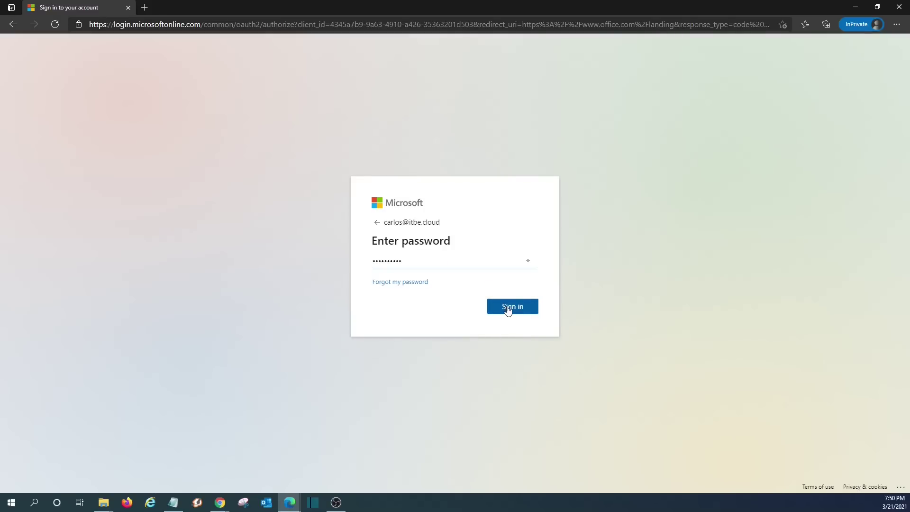
left_click(512, 306)
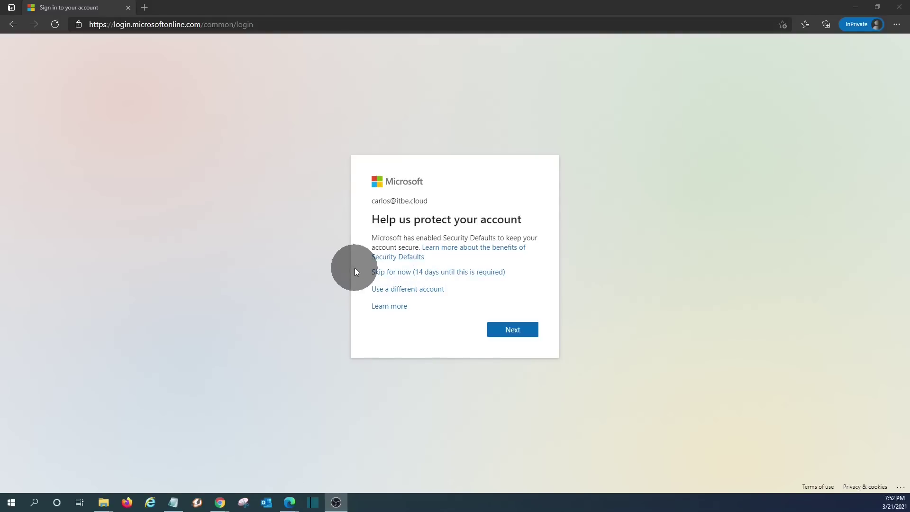
- Skip the Security Defaults account protection setup for now and decline to stay signed in
left_click(392, 274)
left_click(451, 315)
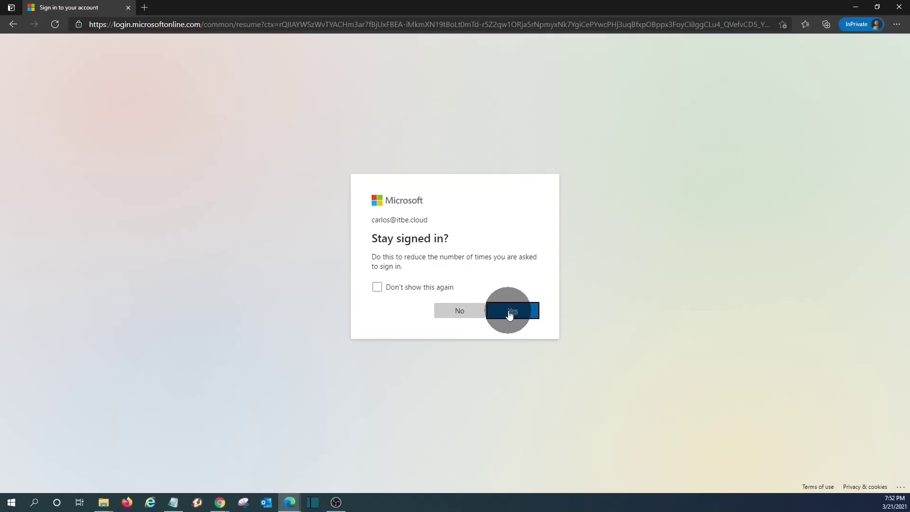
left_click(452, 312)
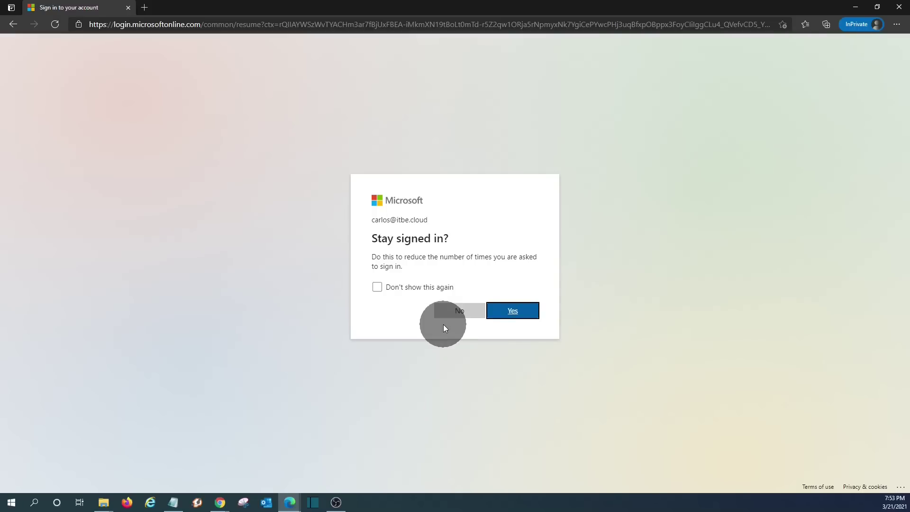
left_click(456, 312)
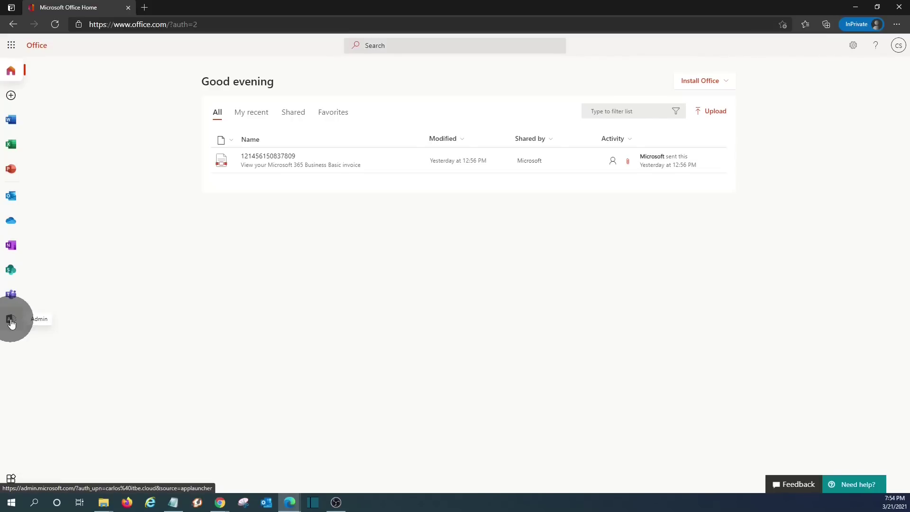
- Expand the Microsoft 365 app launcher to all apps and look through the list of available applications
left_click(297, 327)
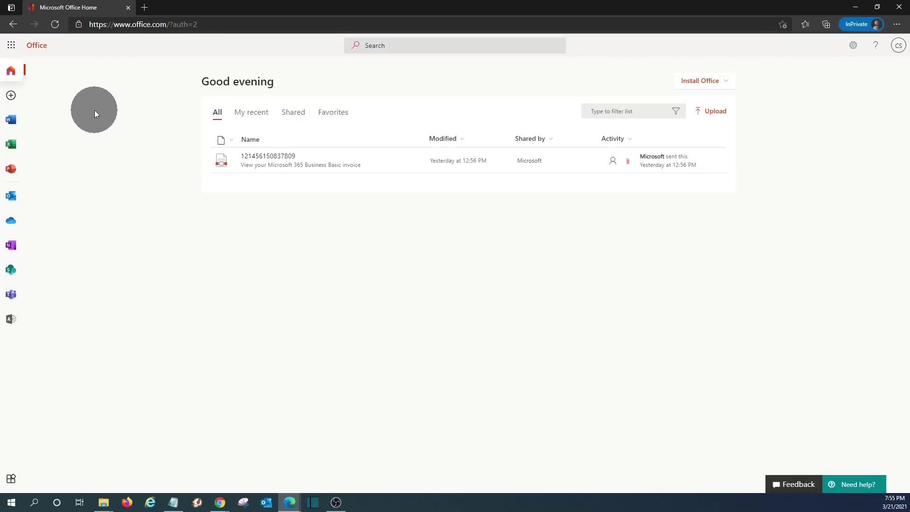
left_click(11, 47)
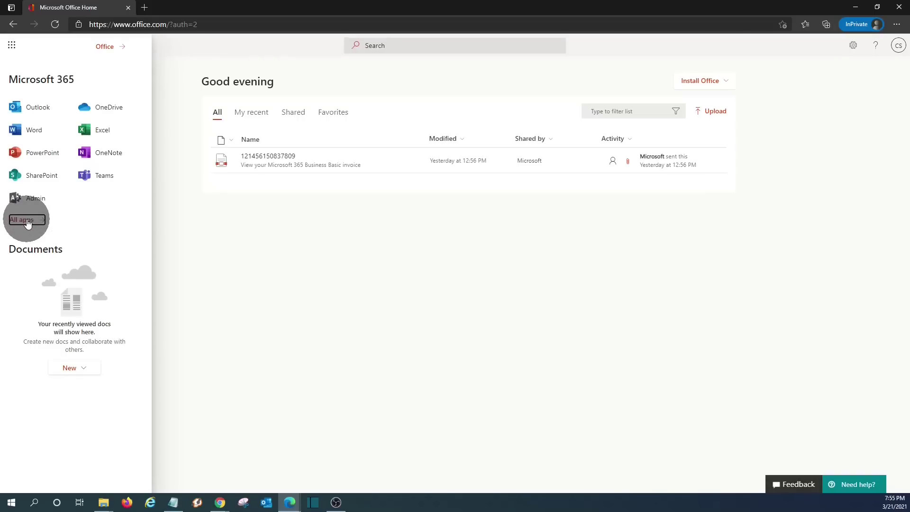
left_click(27, 222)
scroll(85, 234, "down", 1)
scroll(85, 237, "down", 5)
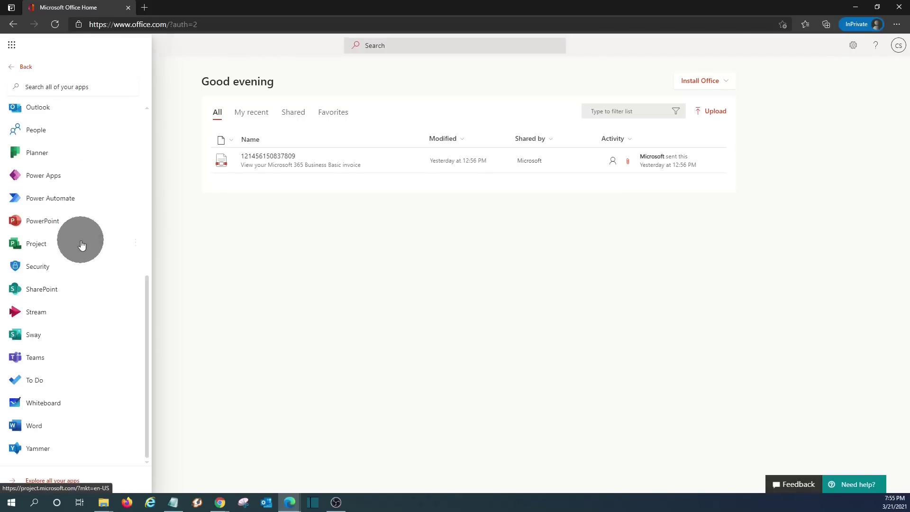